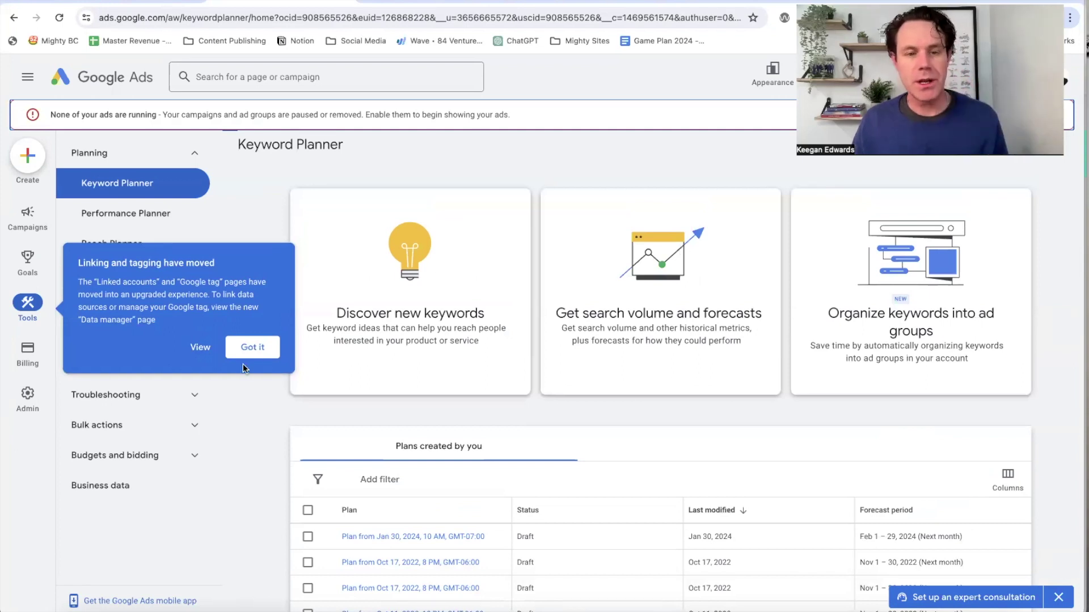
Dismiss the linking notice and start Discover new keywords from a website.
{"action": "left_click", "coordinate": [252, 347]}
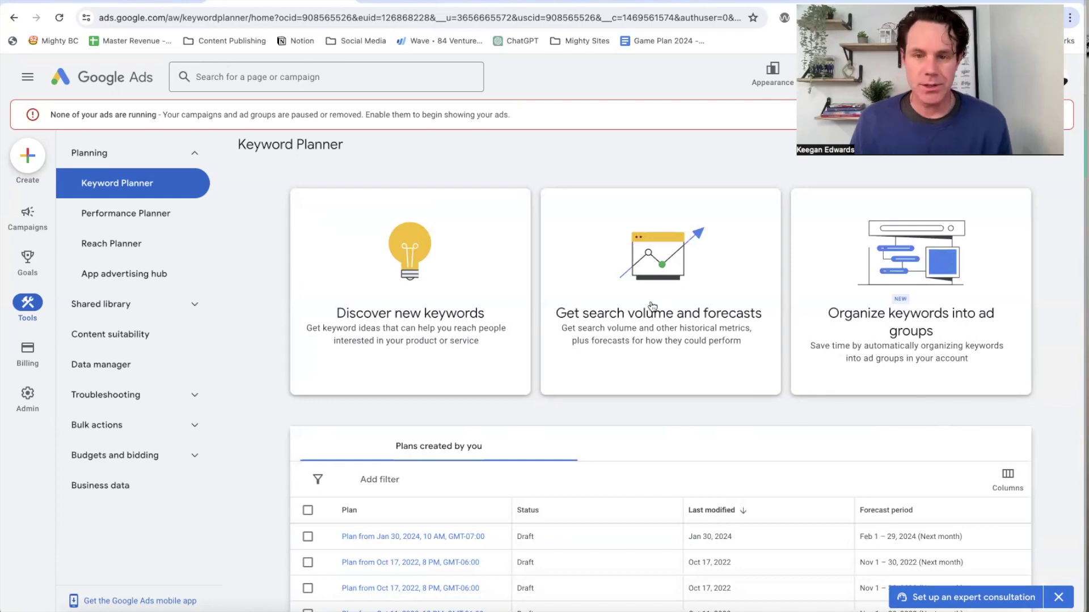
{"action": "left_click", "coordinate": [415, 307]}
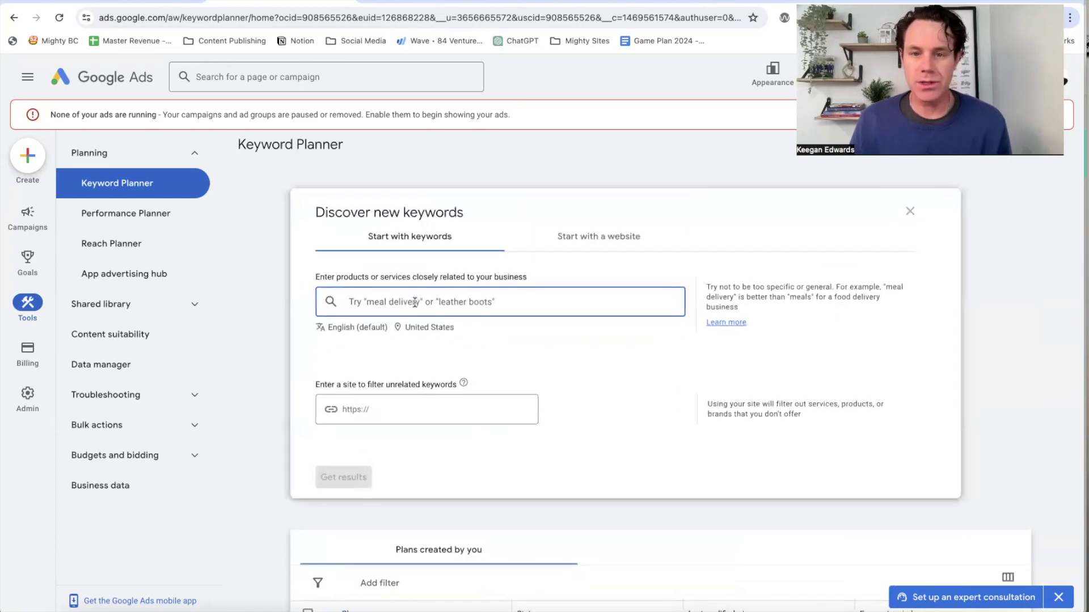
{"action": "left_click", "coordinate": [597, 236]}
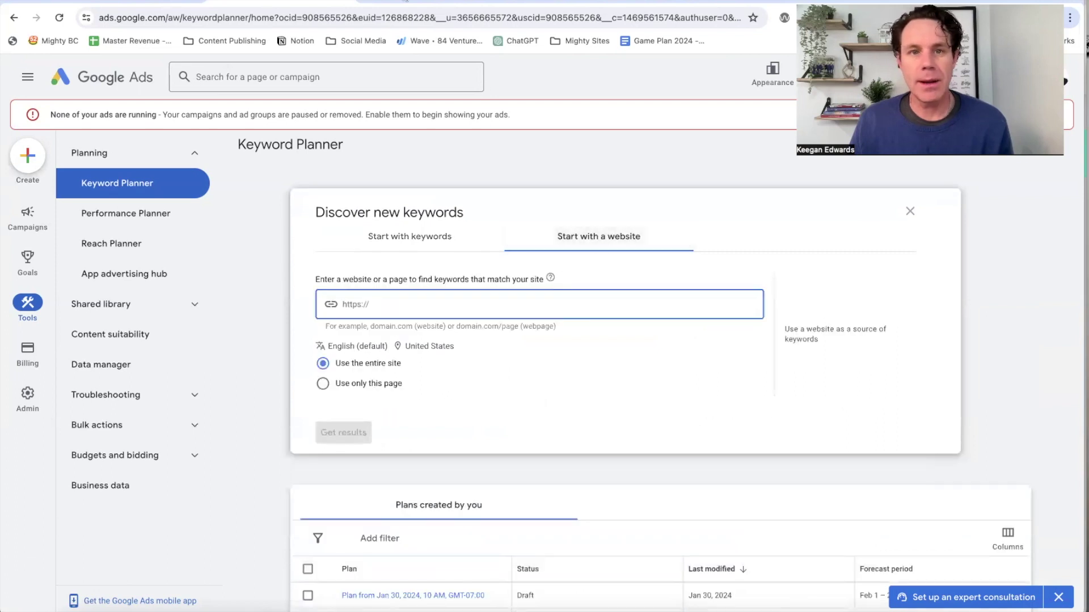
Go to the thelandscapingcompanyinc.com homepage, look it over, and select its URL.
{"action": "left_click", "coordinate": [406, 1]}
{"action": "scroll", "coordinate": [356, 135], "scroll_direction": "down", "scroll_amount": 15}
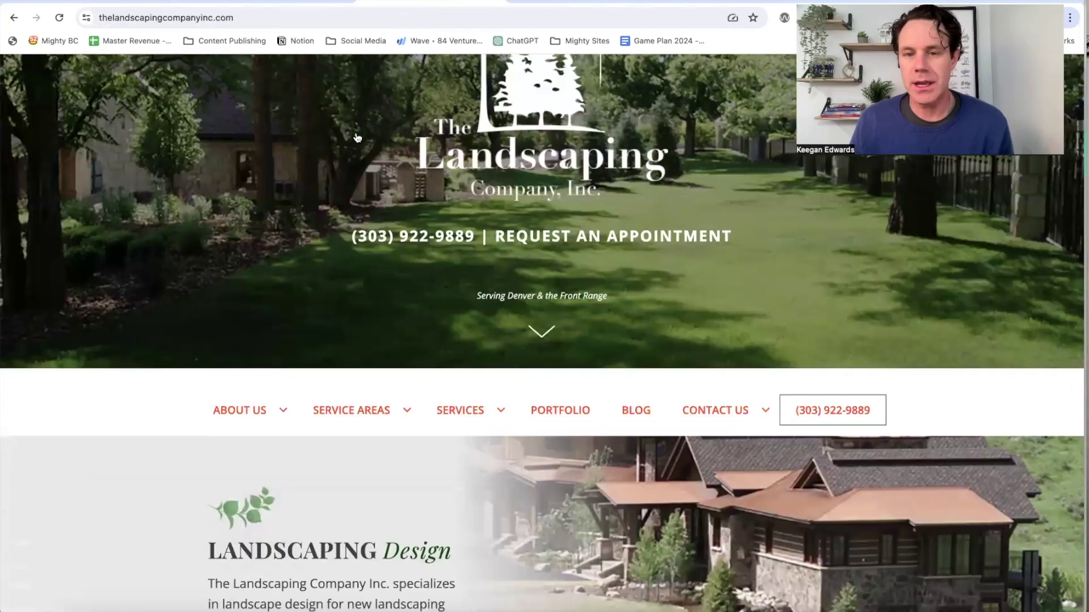
{"action": "scroll", "coordinate": [356, 135], "scroll_direction": "up", "scroll_amount": 15}
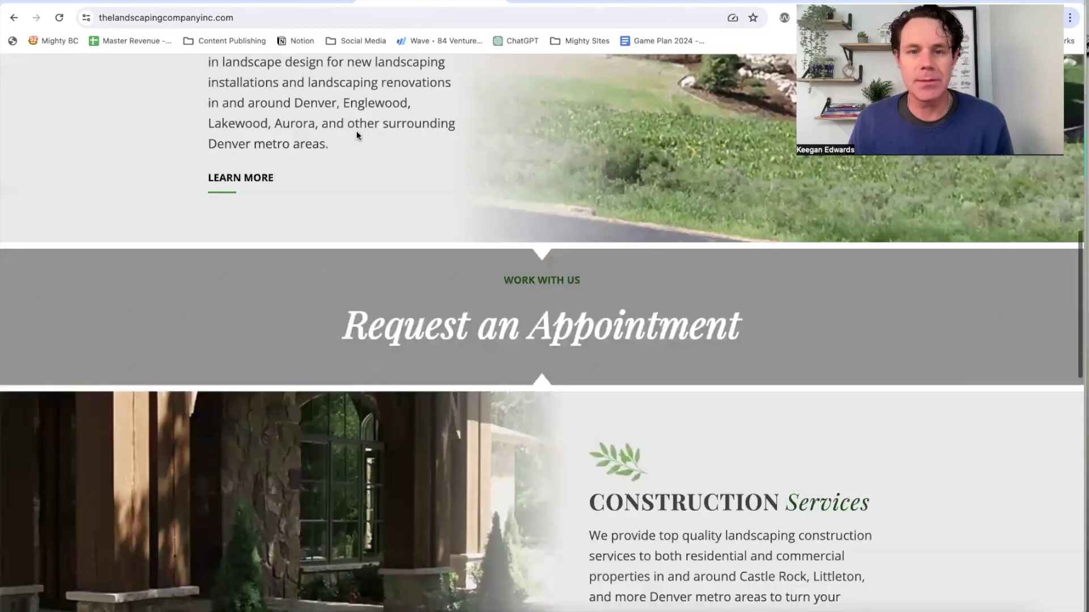
{"action": "left_click", "coordinate": [265, 18]}
{"action": "key", "text": "ctrl+c"}
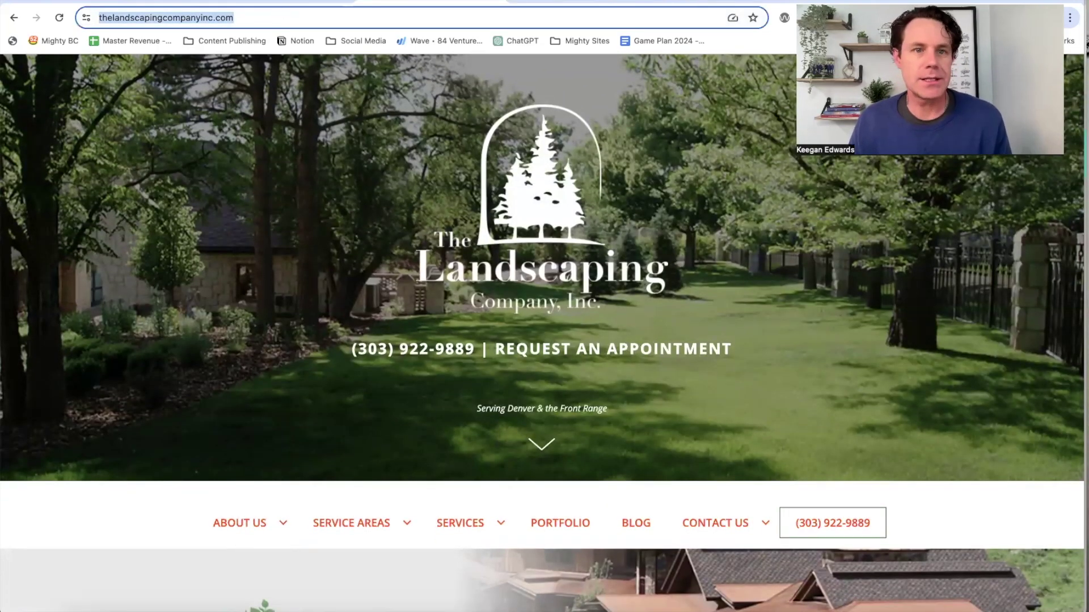
Paste thelandscapingcompanyinc.com into Keyword Planner's website field and get keyword results.
{"action": "key", "text": "ctrl+Tab"}
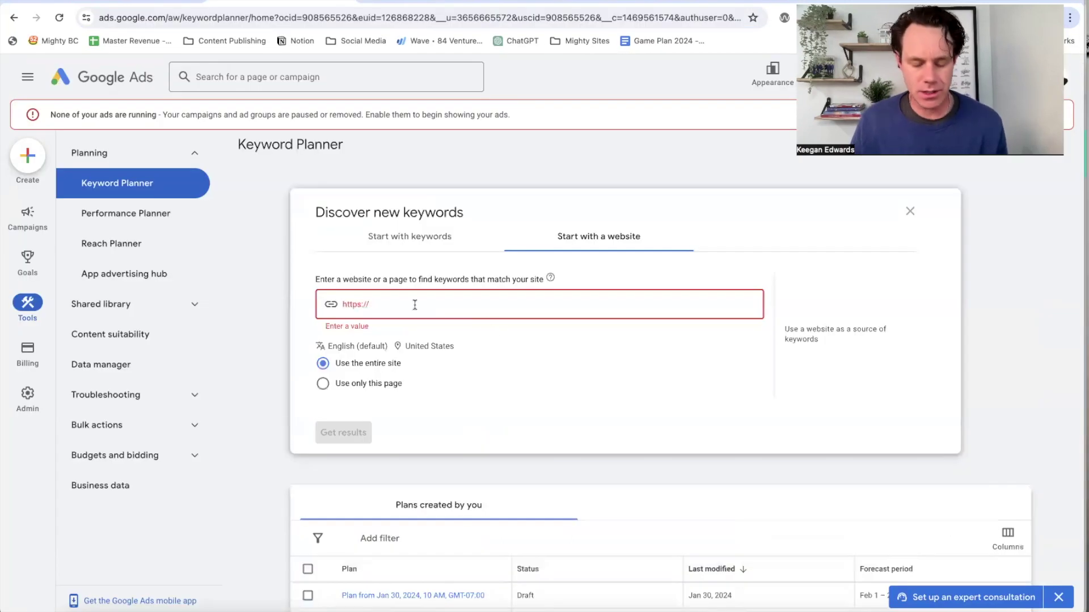
{"action": "key", "text": "ctrl+v"}
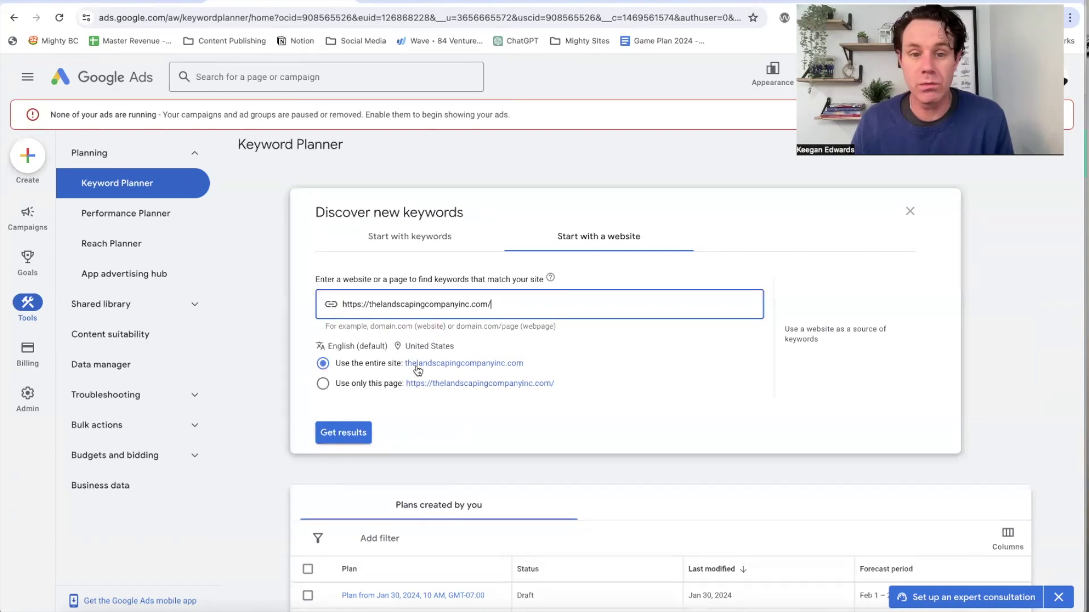
{"action": "left_click", "coordinate": [359, 430]}
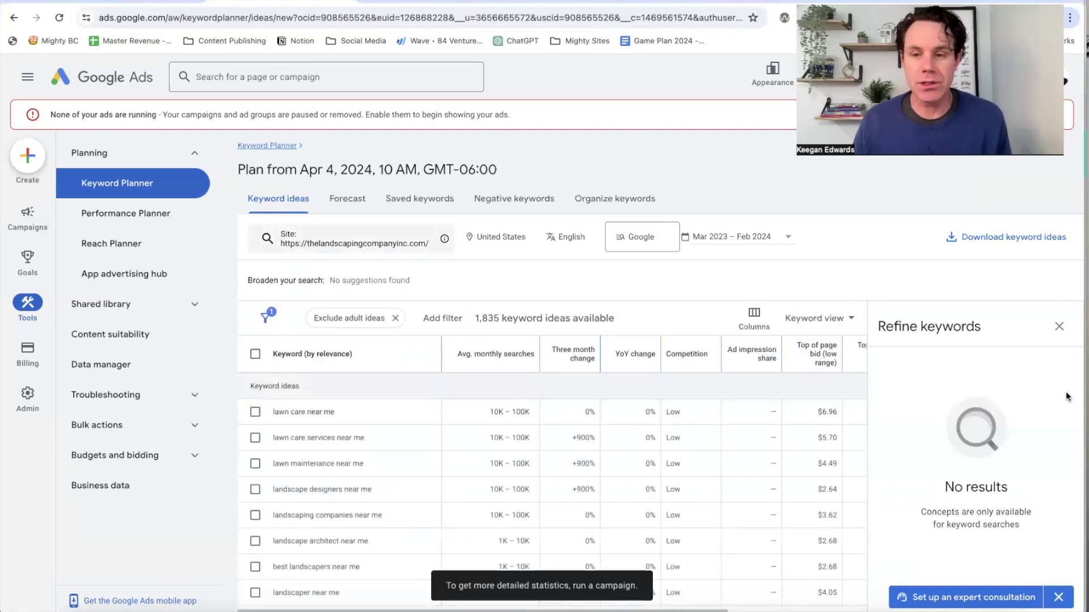
Close Refine keywords and review the 1,835 ideas, led by lawn care near me.
{"action": "left_click", "coordinate": [1059, 326]}
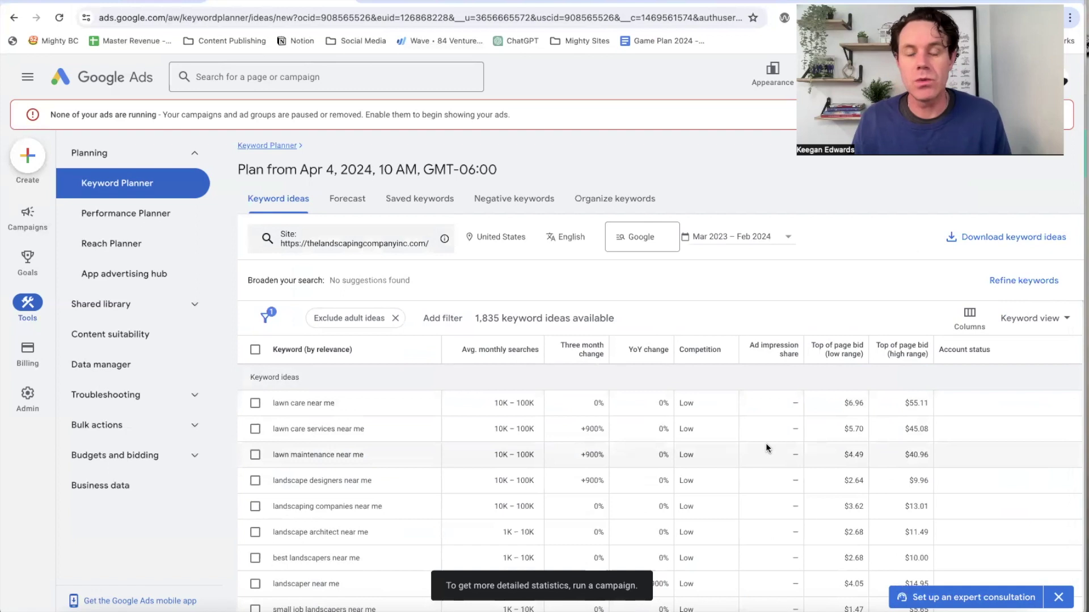
{"action": "scroll", "coordinate": [733, 441], "scroll_direction": "down", "scroll_amount": 1}
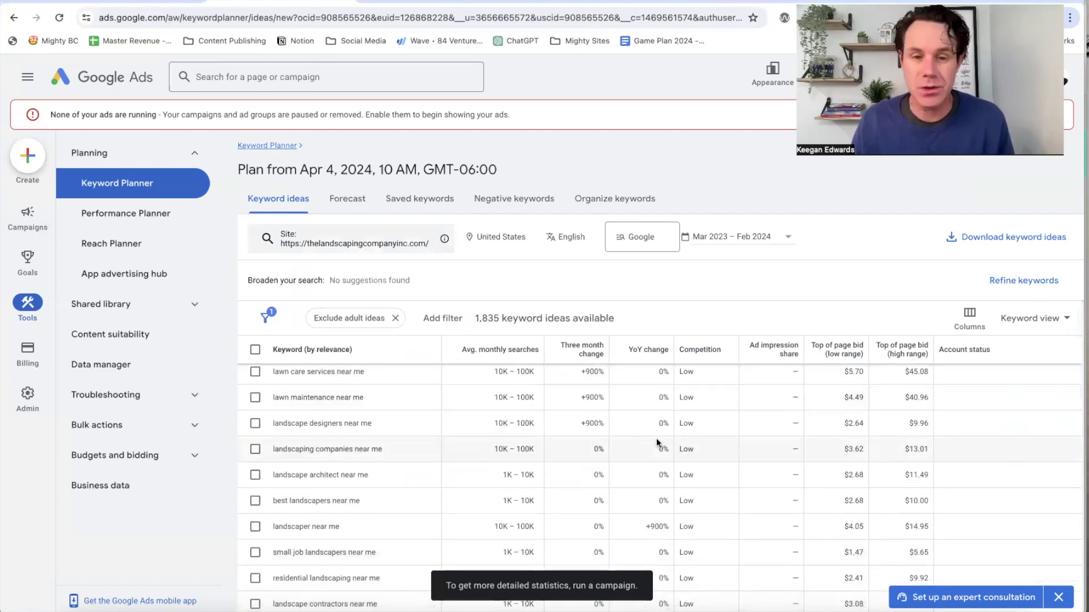
{"action": "scroll", "coordinate": [550, 437], "scroll_direction": "up", "scroll_amount": 2}
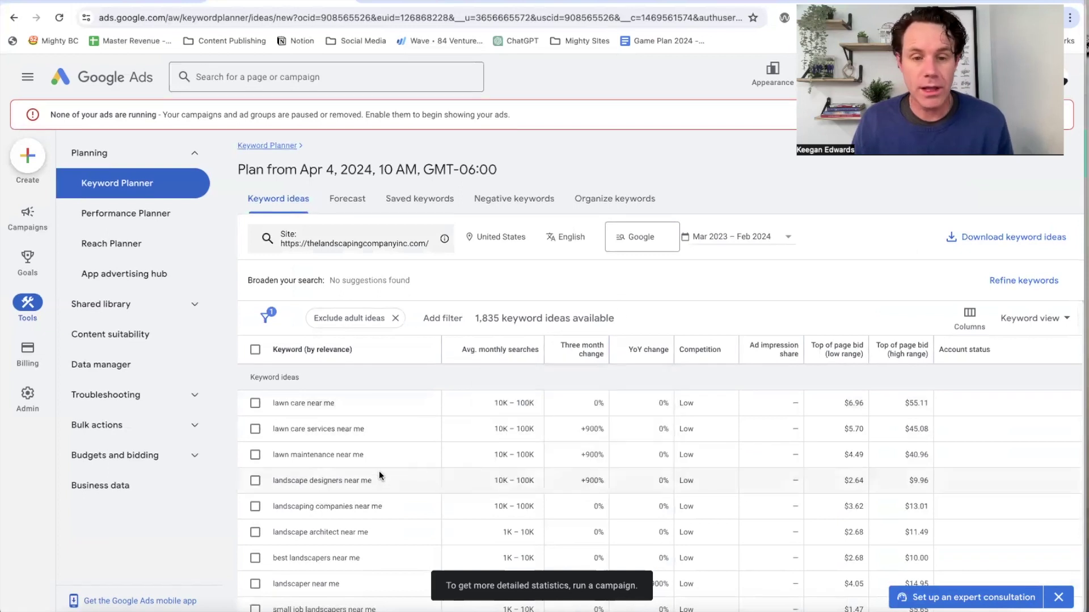
{"action": "scroll", "coordinate": [386, 459], "scroll_direction": "down", "scroll_amount": 5}
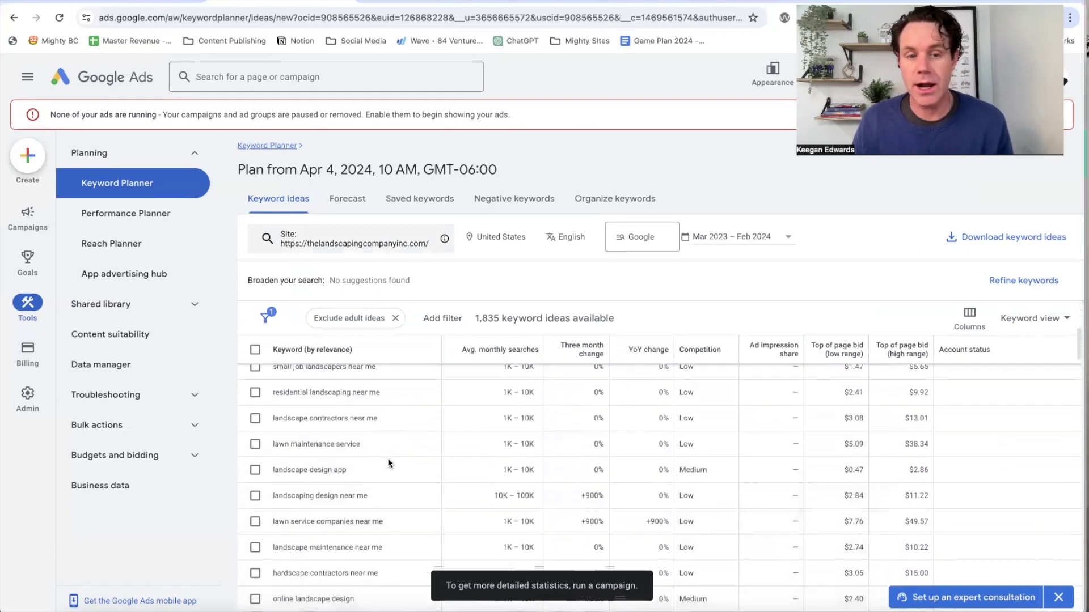
{"action": "scroll", "coordinate": [388, 463], "scroll_direction": "down", "scroll_amount": 3}
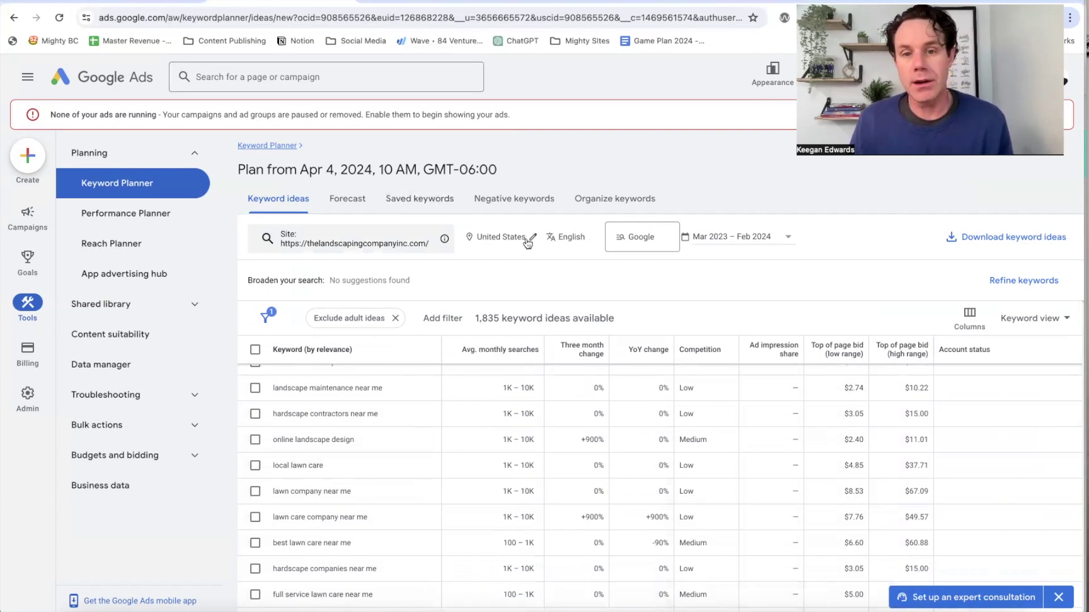
Search locations for denver and target the Denver CO DMA region.
{"action": "left_click", "coordinate": [533, 237]}
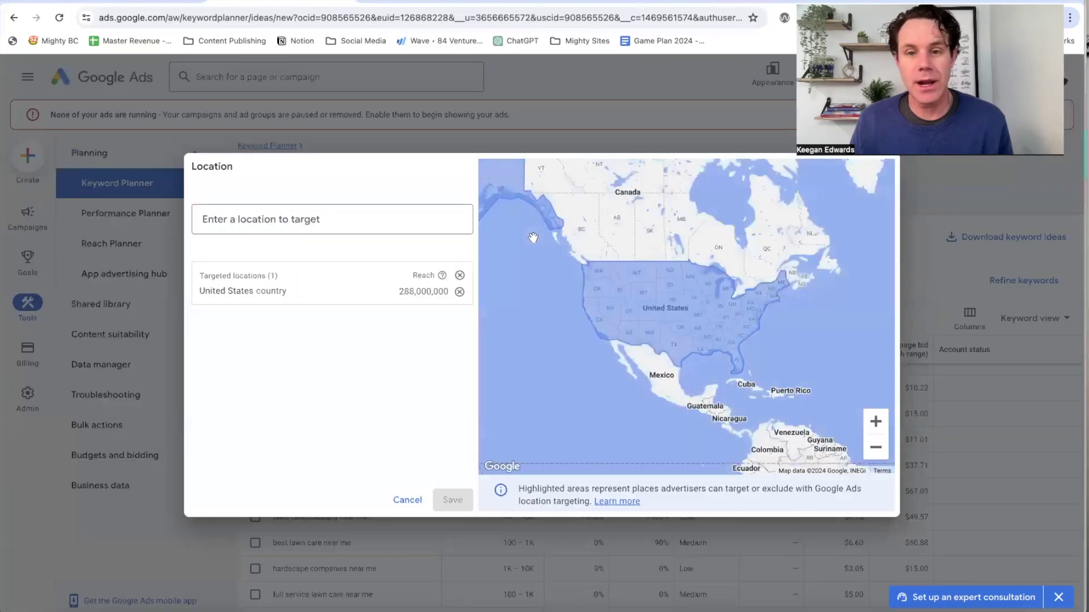
{"action": "type", "text": "denver"}
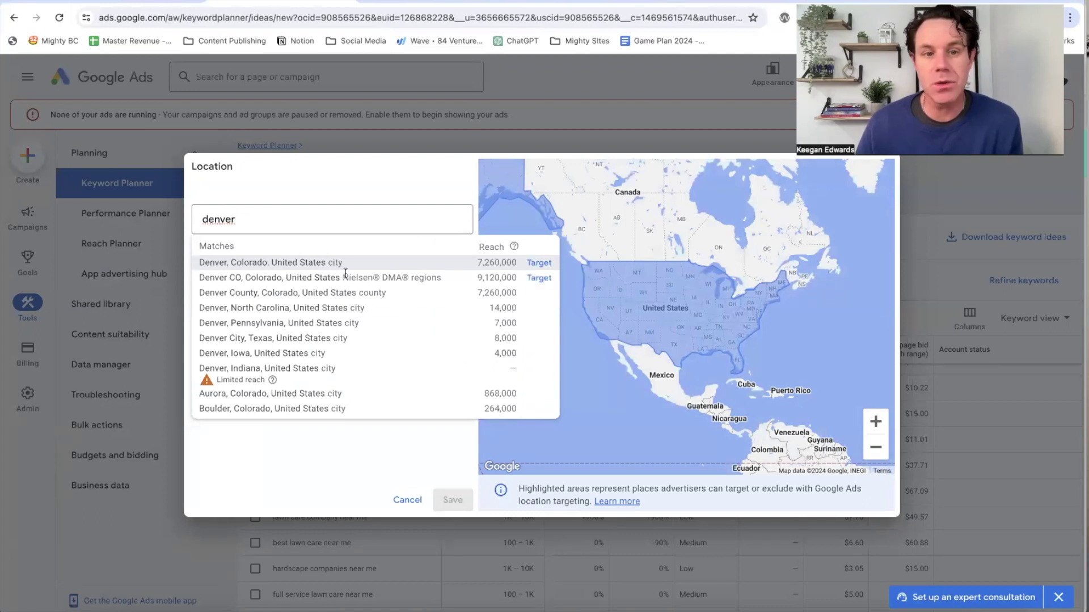
{"action": "left_click", "coordinate": [540, 278]}
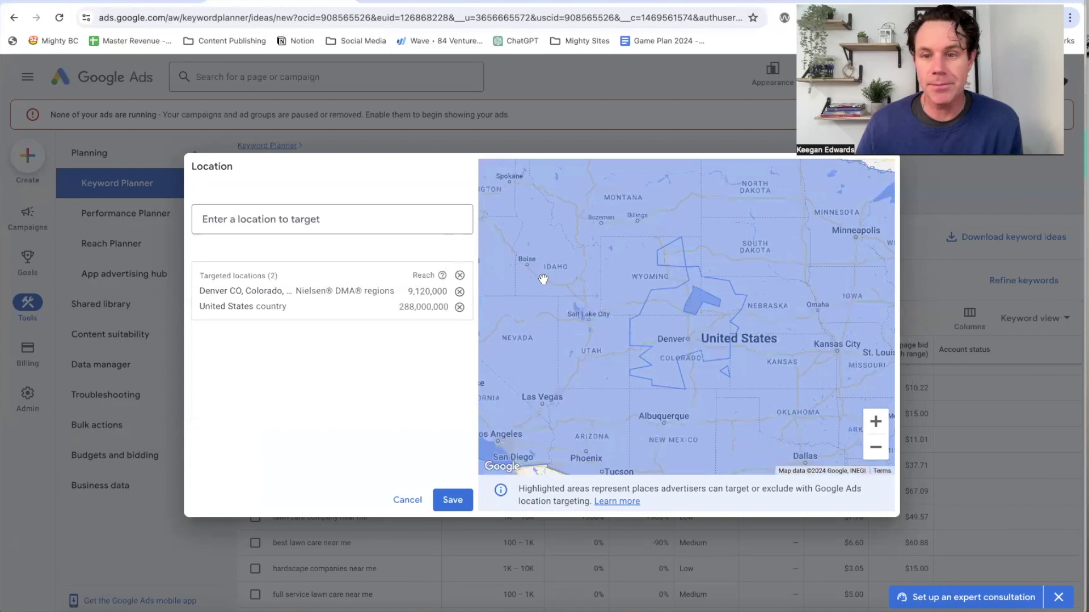
{"action": "scroll", "coordinate": [656, 292], "scroll_direction": "up", "scroll_amount": 2}
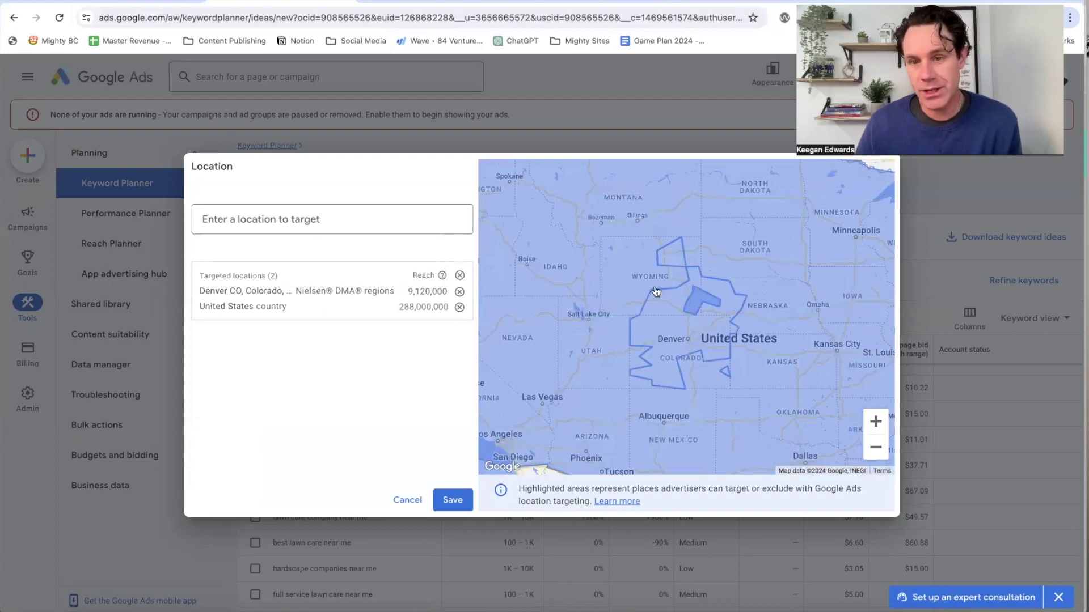
Remove United States and the Denver DMA, then target Denver, Colorado city.
{"action": "left_click", "coordinate": [459, 307]}
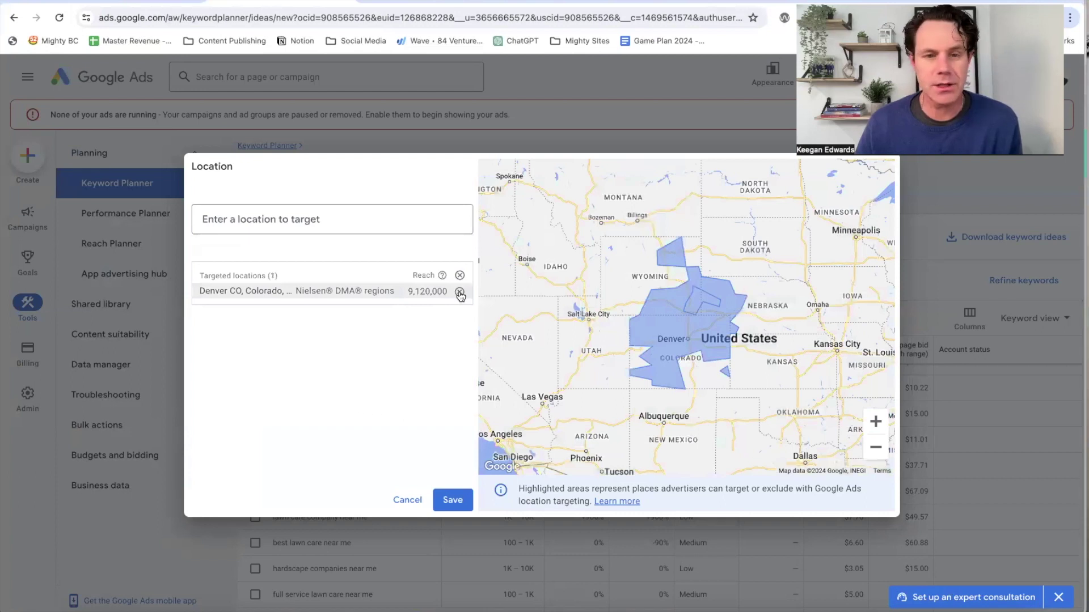
{"action": "left_click", "coordinate": [460, 292]}
{"action": "left_click", "coordinate": [323, 211]}
{"action": "type", "text": "denver"}
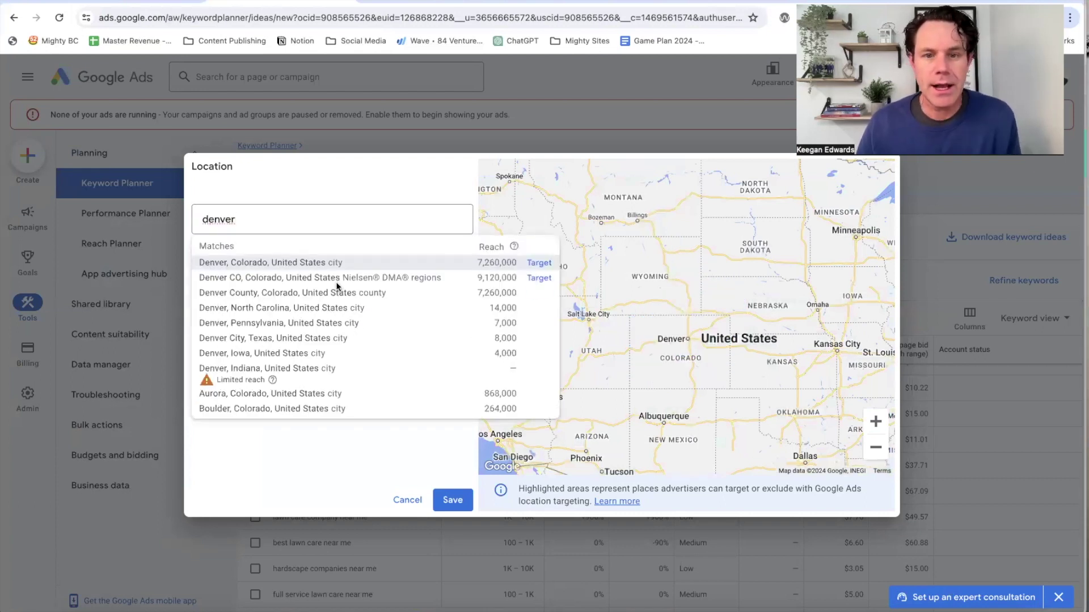
{"action": "left_click", "coordinate": [539, 263]}
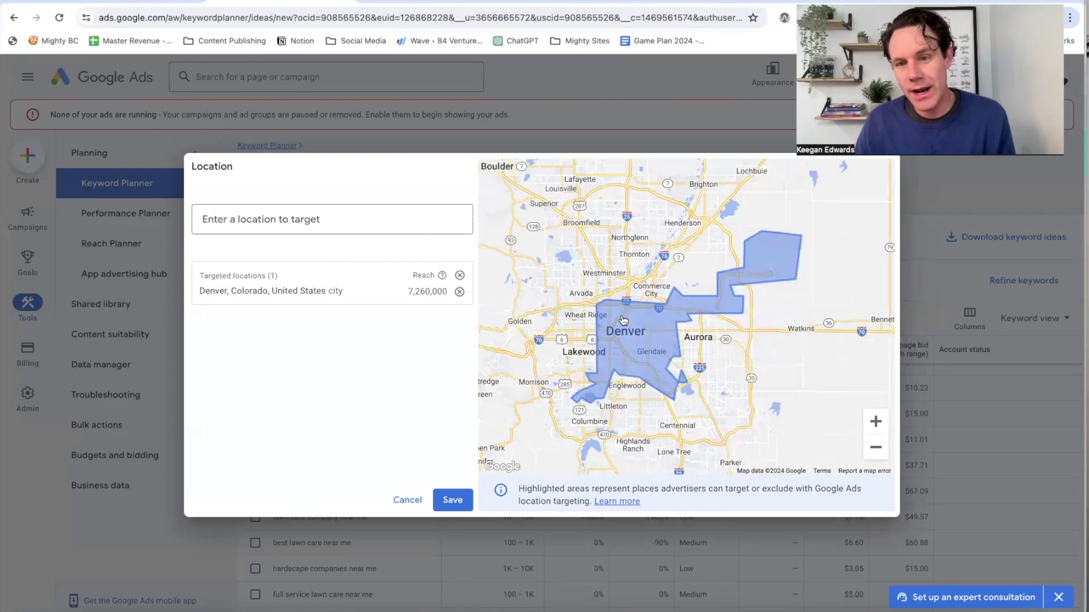
Add Aurora, Colorado to the targeted locations.
{"action": "left_click", "coordinate": [328, 221]}
{"action": "type", "text": "aURO"}
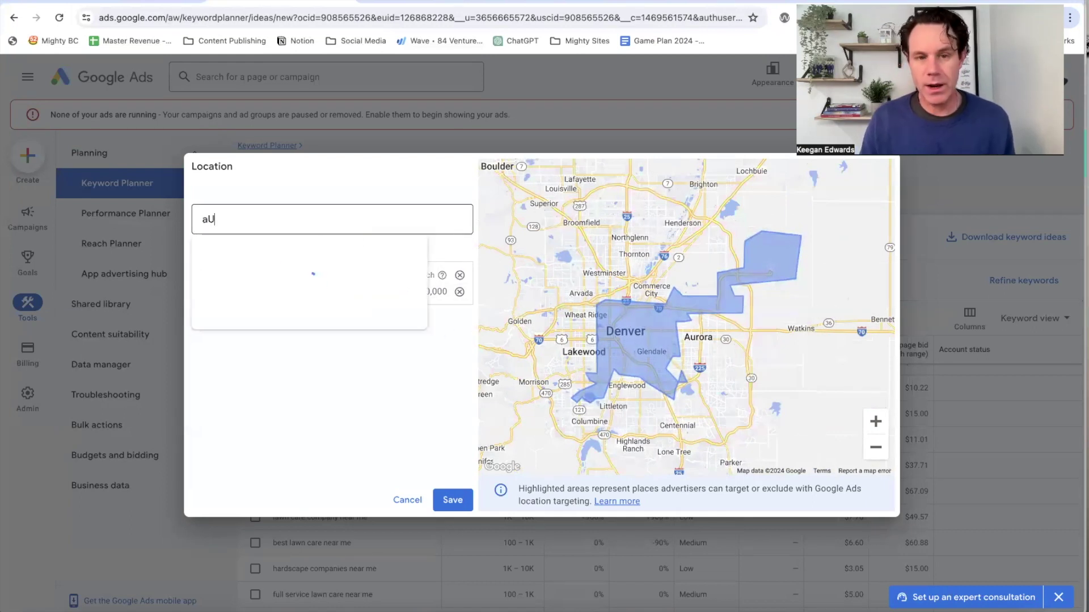
{"action": "key", "text": "BackSpace"}
{"action": "key", "text": "BackSpace"}
{"action": "key", "text": "BackSpace"}
{"action": "type", "text": "uro"}
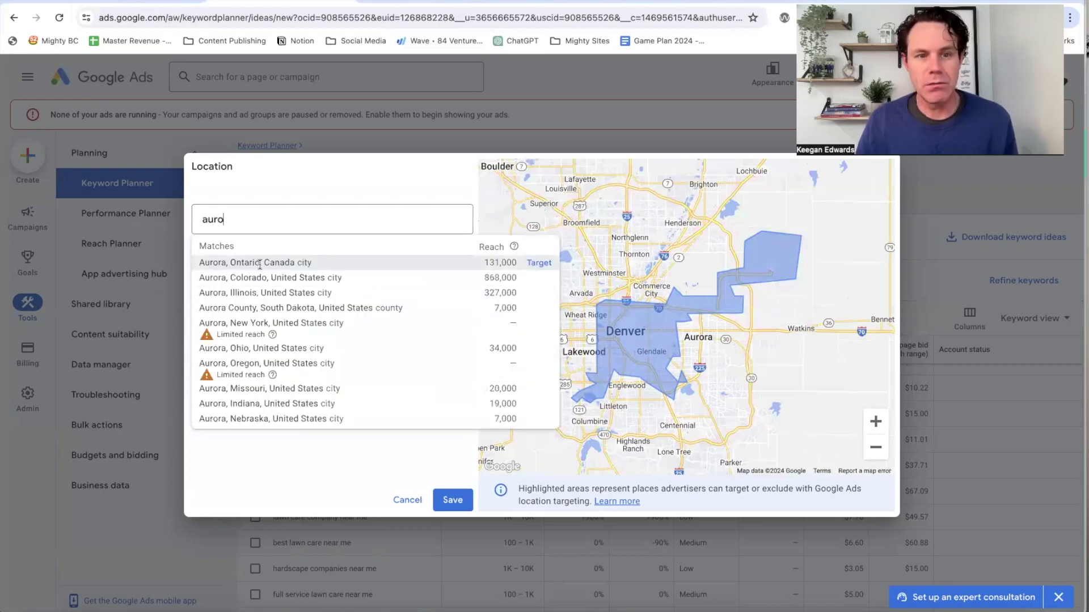
{"action": "left_click", "coordinate": [537, 278]}
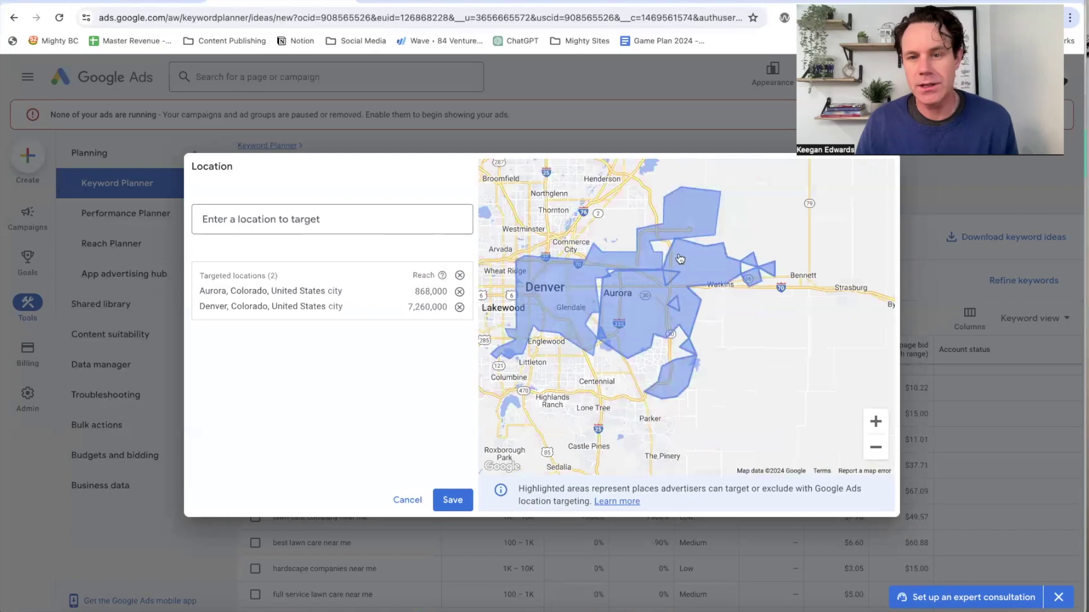
Add Lakewood, Colorado as a target and save the three locations.
{"action": "left_click", "coordinate": [282, 215]}
{"action": "type", "text": "lakewood"}
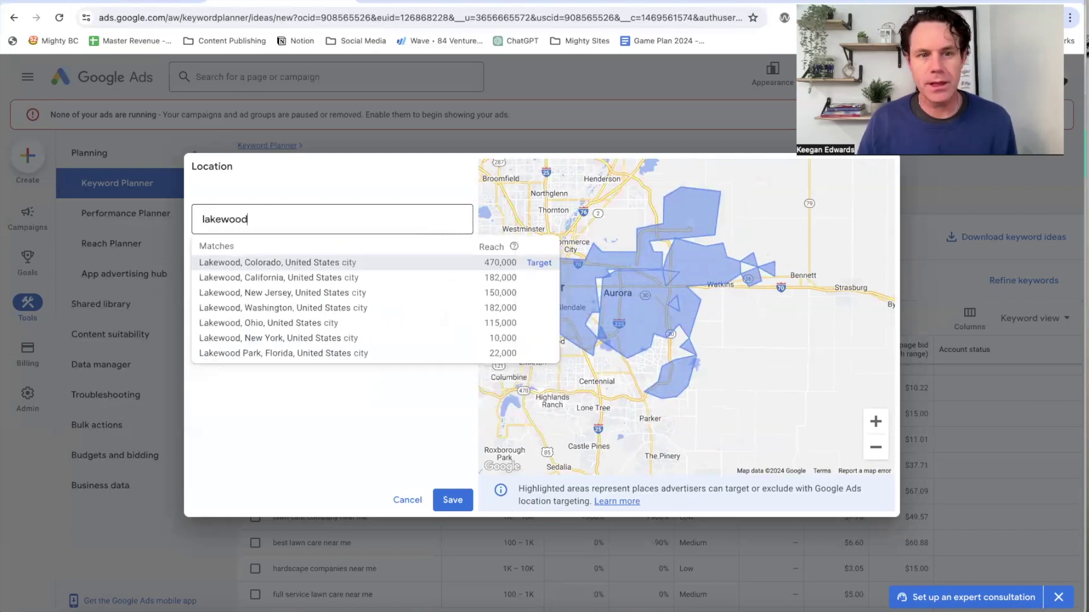
{"action": "left_click", "coordinate": [541, 263]}
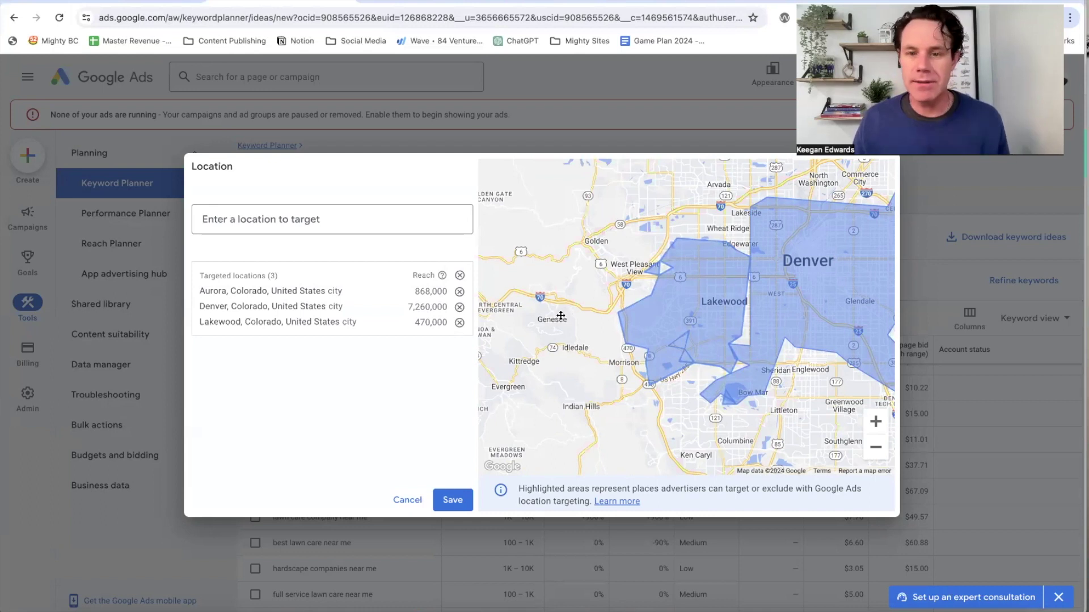
{"action": "left_click_drag", "start_coordinate": [721, 282], "coordinate": [688, 298]}
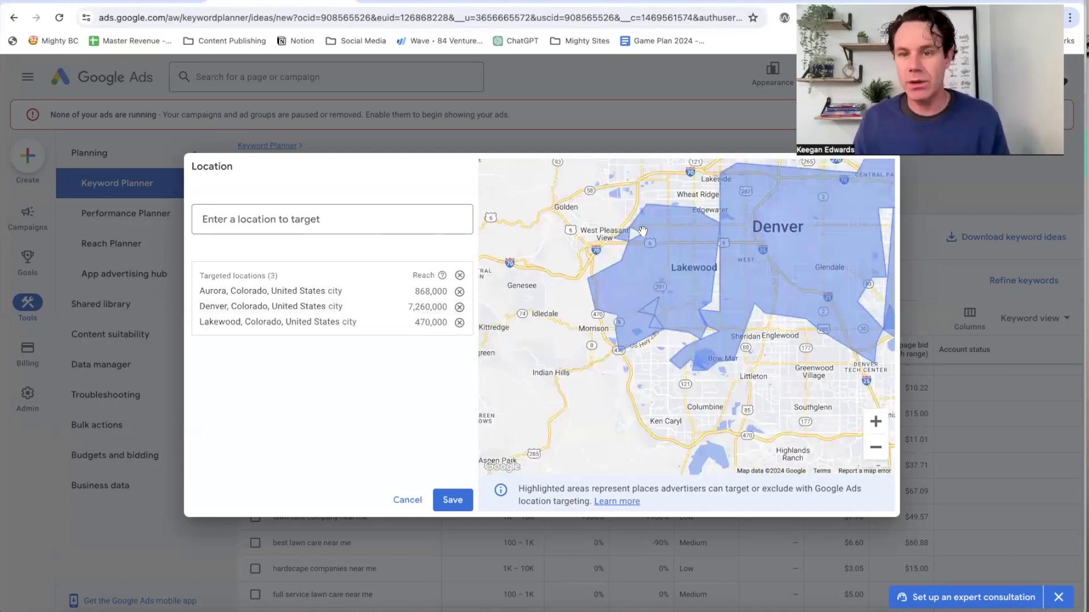
{"action": "left_click", "coordinate": [453, 501]}
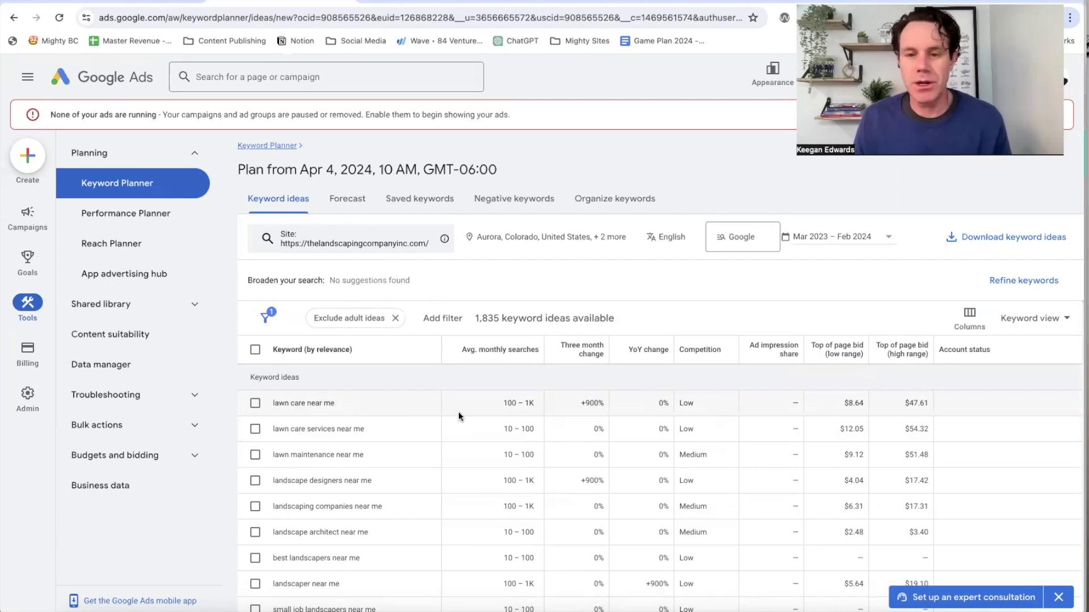
Sort the keyword ideas by Avg. monthly searches, then return them to relevance order.
{"action": "scroll", "coordinate": [458, 412], "scroll_direction": "down", "scroll_amount": 4}
{"action": "scroll", "coordinate": [458, 412], "scroll_direction": "down", "scroll_amount": 5}
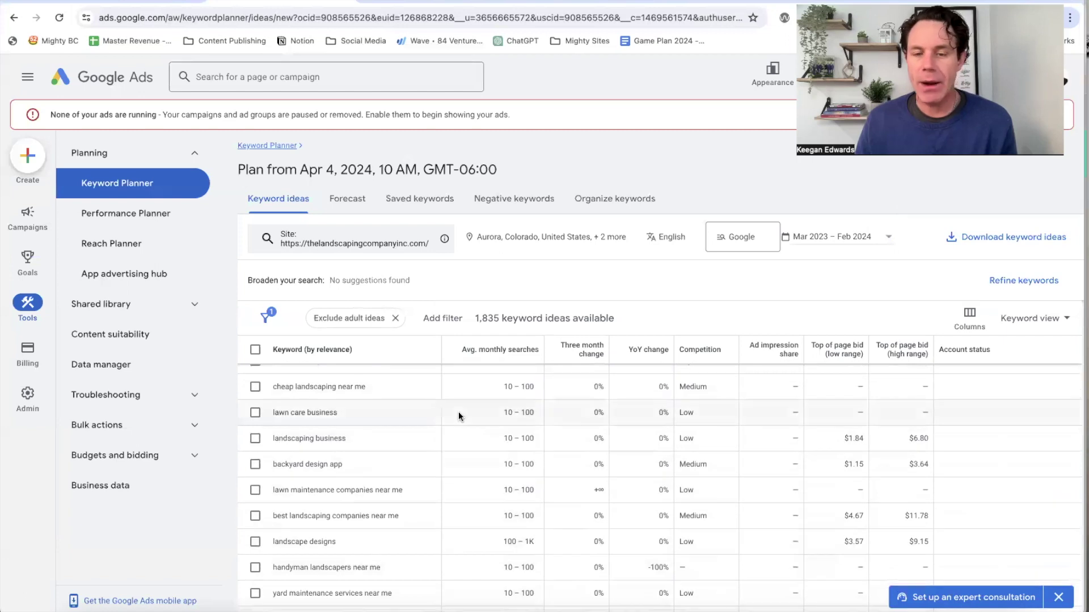
{"action": "scroll", "coordinate": [497, 479], "scroll_direction": "up", "scroll_amount": 6}
{"action": "scroll", "coordinate": [527, 392], "scroll_direction": "up", "scroll_amount": 3}
{"action": "left_click", "coordinate": [529, 353]}
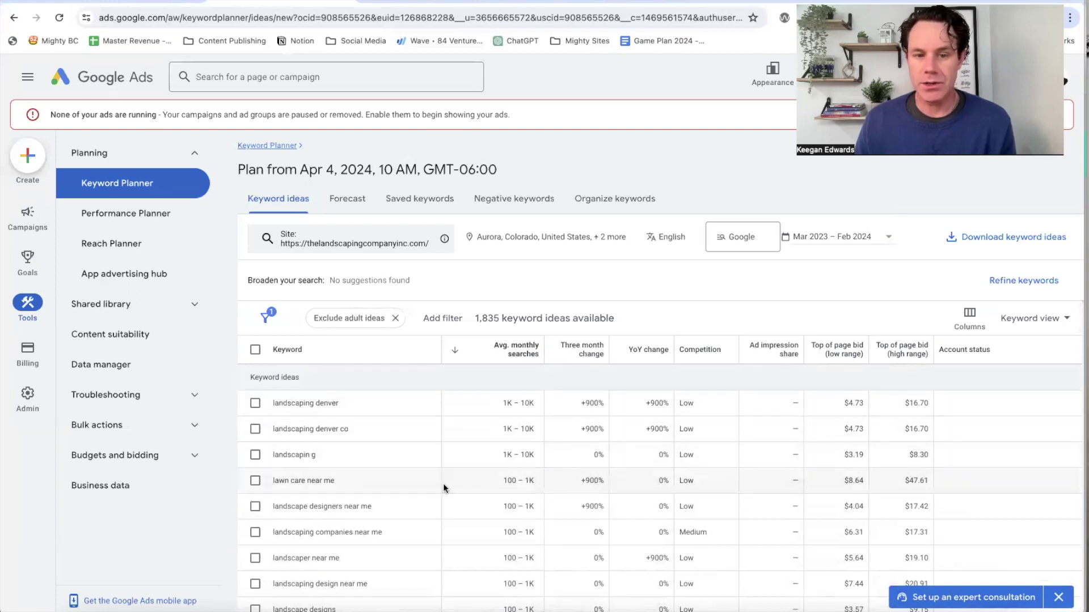
{"action": "scroll", "coordinate": [444, 488], "scroll_direction": "down", "scroll_amount": 3}
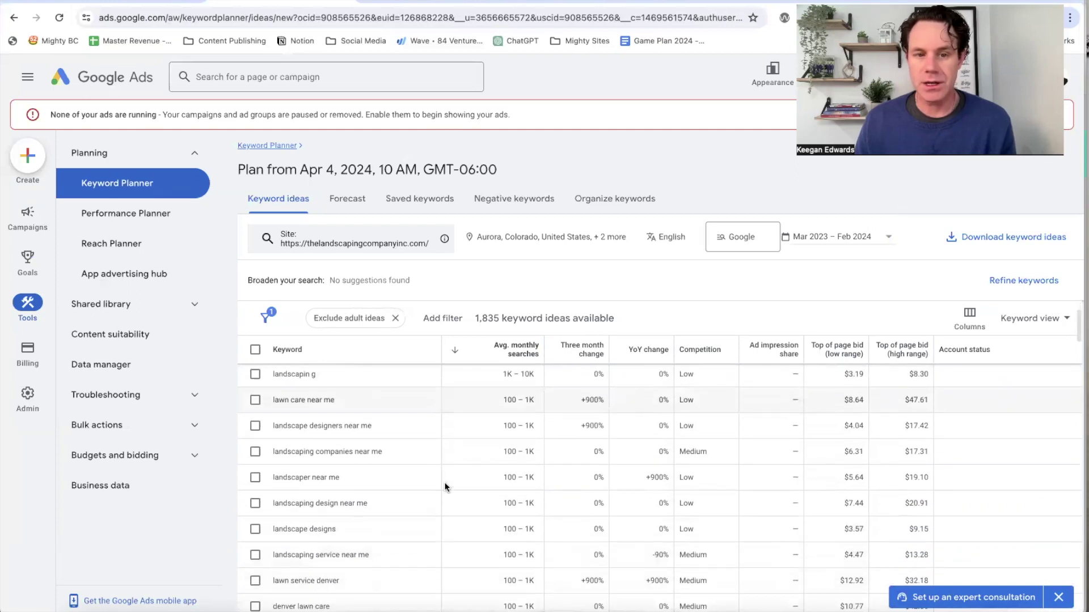
{"action": "left_click", "coordinate": [525, 356]}
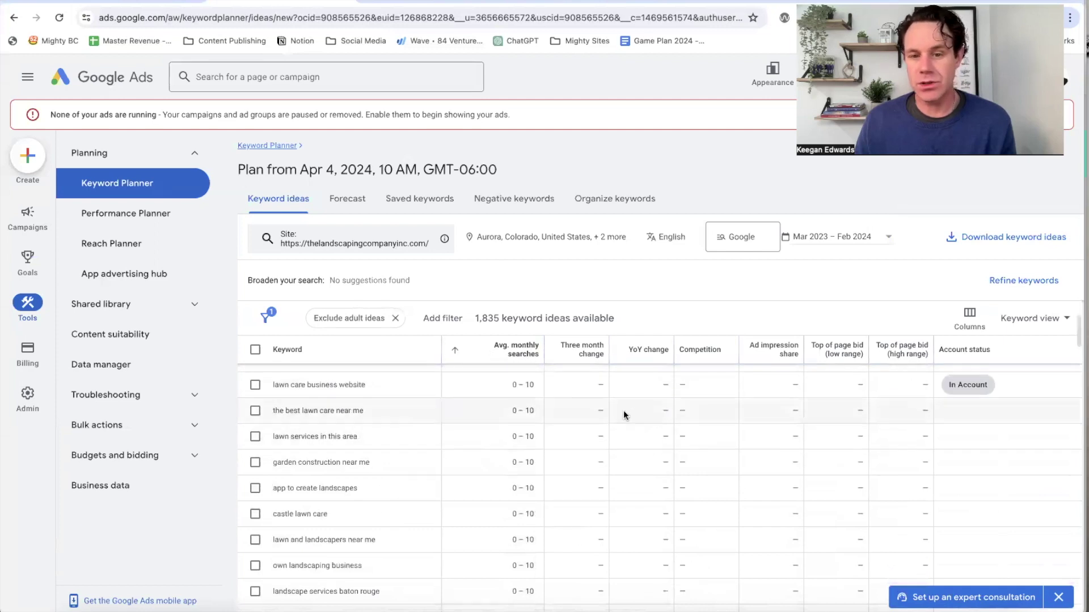
{"action": "left_click", "coordinate": [521, 357]}
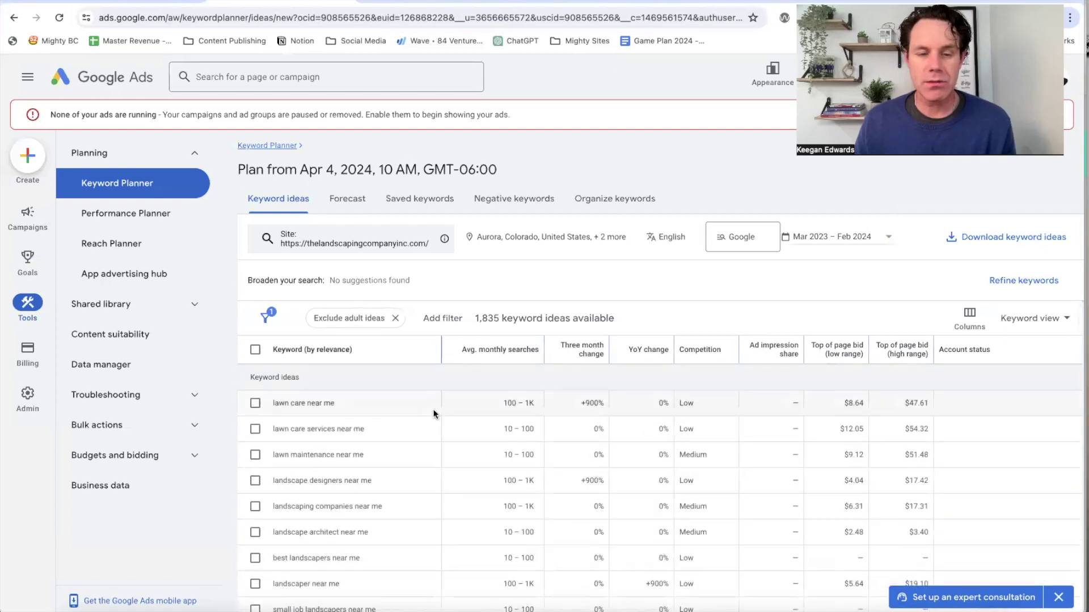
Browse the localized ideas, such as yard design at 10–100 monthly searches.
{"action": "scroll", "coordinate": [506, 461], "scroll_direction": "down", "scroll_amount": 3}
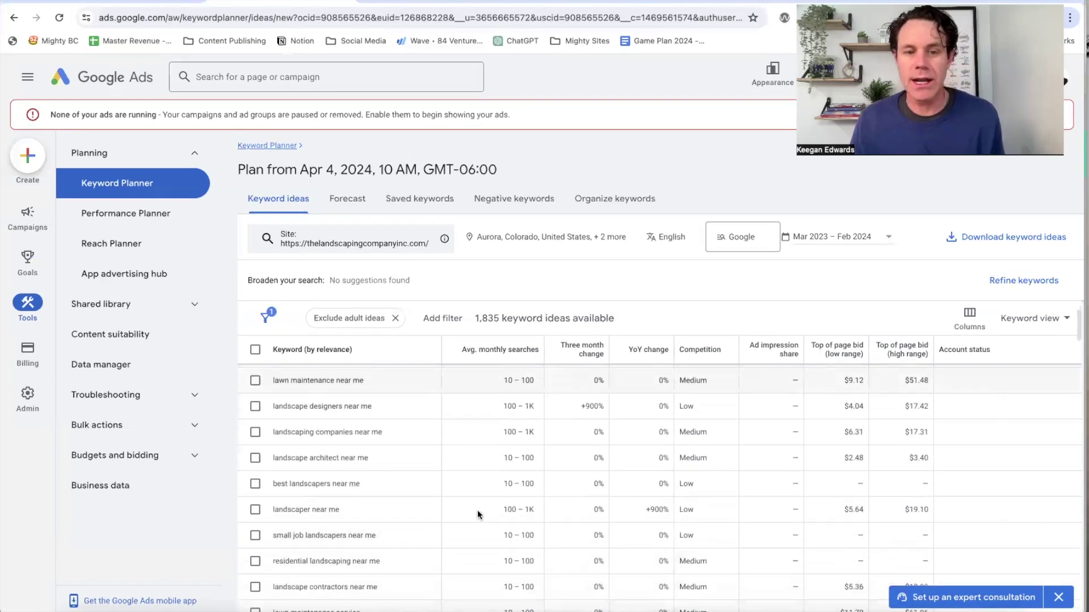
{"action": "scroll", "coordinate": [331, 453], "scroll_direction": "down", "scroll_amount": 4}
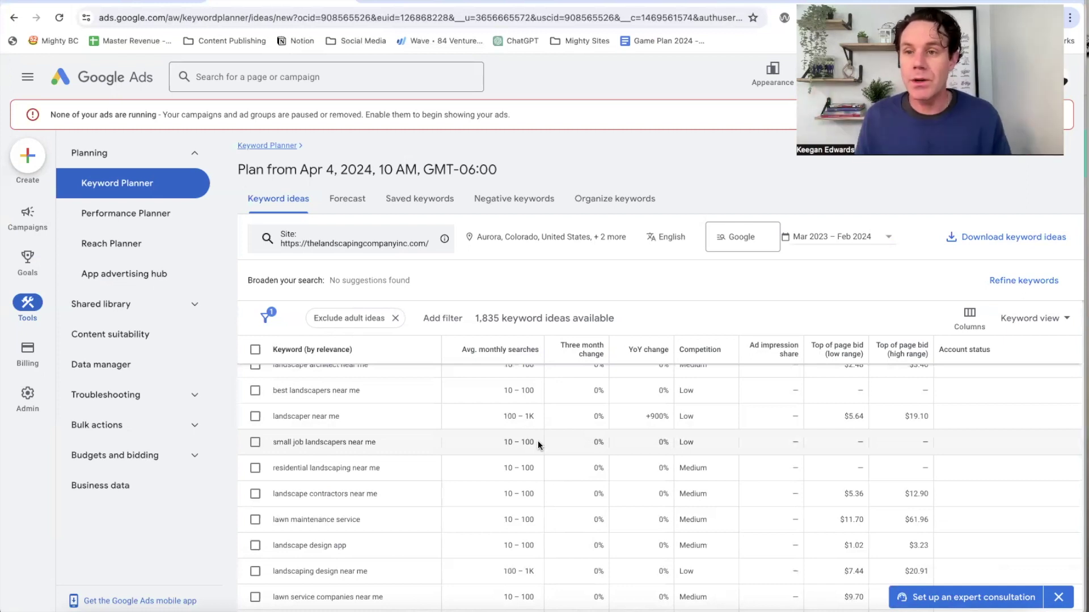
{"action": "scroll", "coordinate": [532, 457], "scroll_direction": "down", "scroll_amount": 2}
{"action": "scroll", "coordinate": [306, 504], "scroll_direction": "down", "scroll_amount": 8}
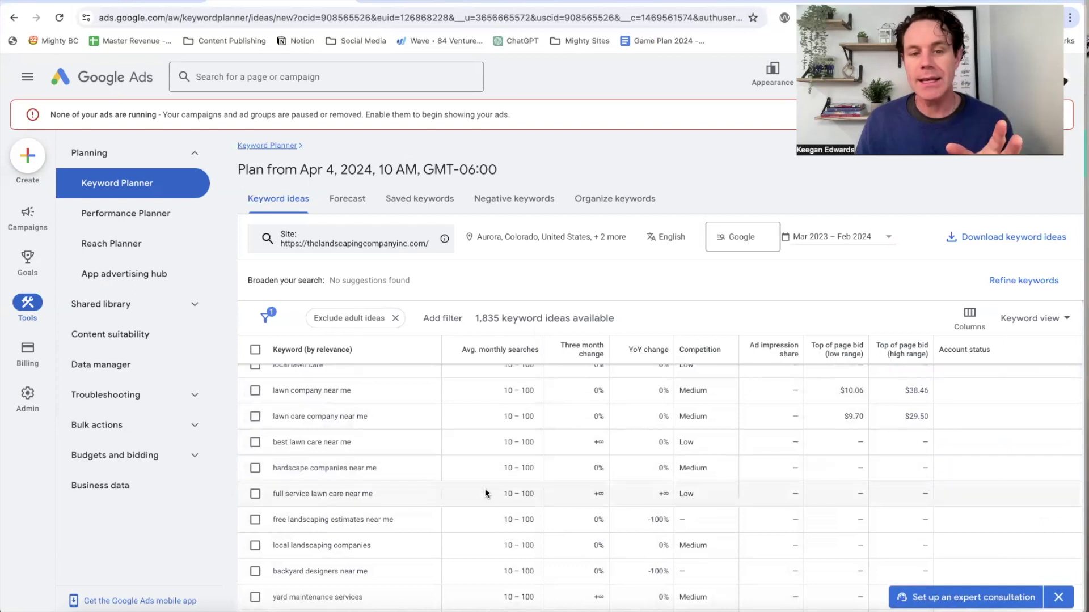
{"action": "scroll", "coordinate": [371, 513], "scroll_direction": "down", "scroll_amount": 1}
{"action": "scroll", "coordinate": [371, 513], "scroll_direction": "down", "scroll_amount": 3}
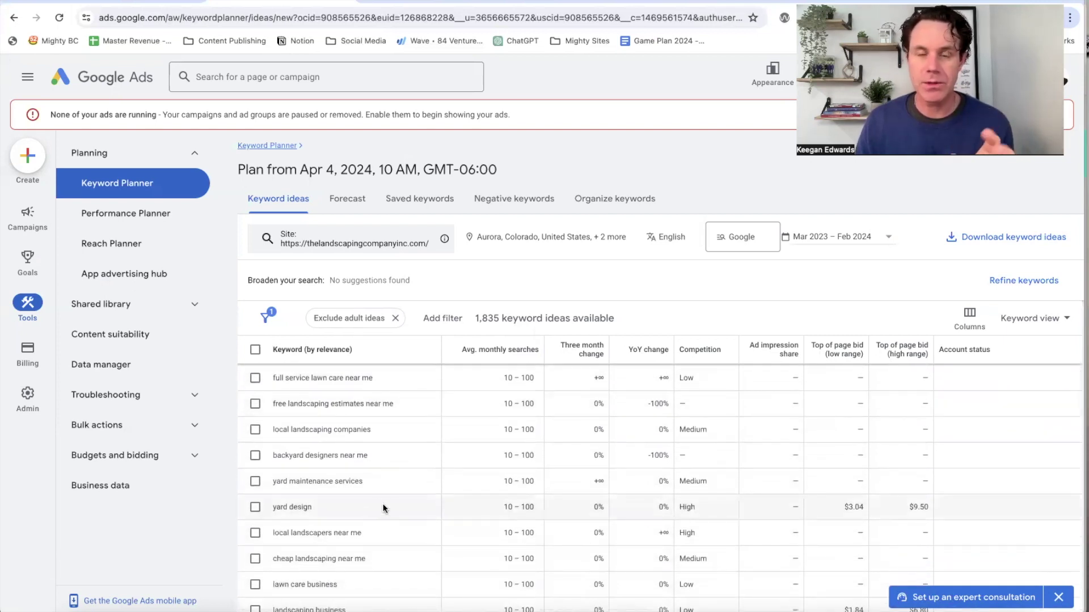
Switch to SEMrush and browse the Keyword Magic Tool's broad-match results for landscaper.
{"action": "key", "text": "ctrl+Tab"}
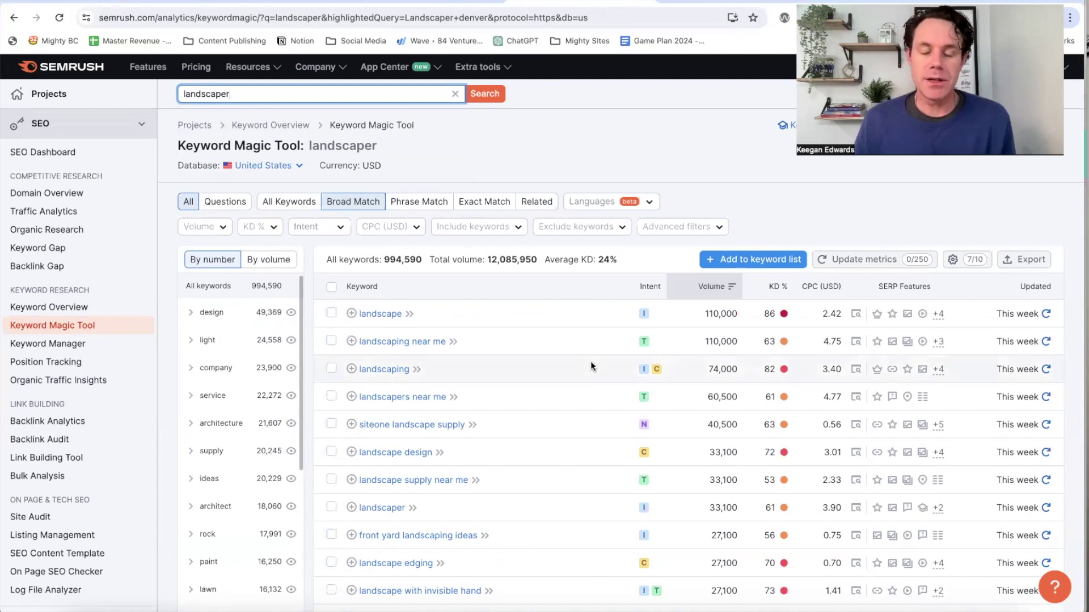
{"action": "scroll", "coordinate": [610, 372], "scroll_direction": "down", "scroll_amount": 1}
{"action": "scroll", "coordinate": [610, 372], "scroll_direction": "down", "scroll_amount": 2}
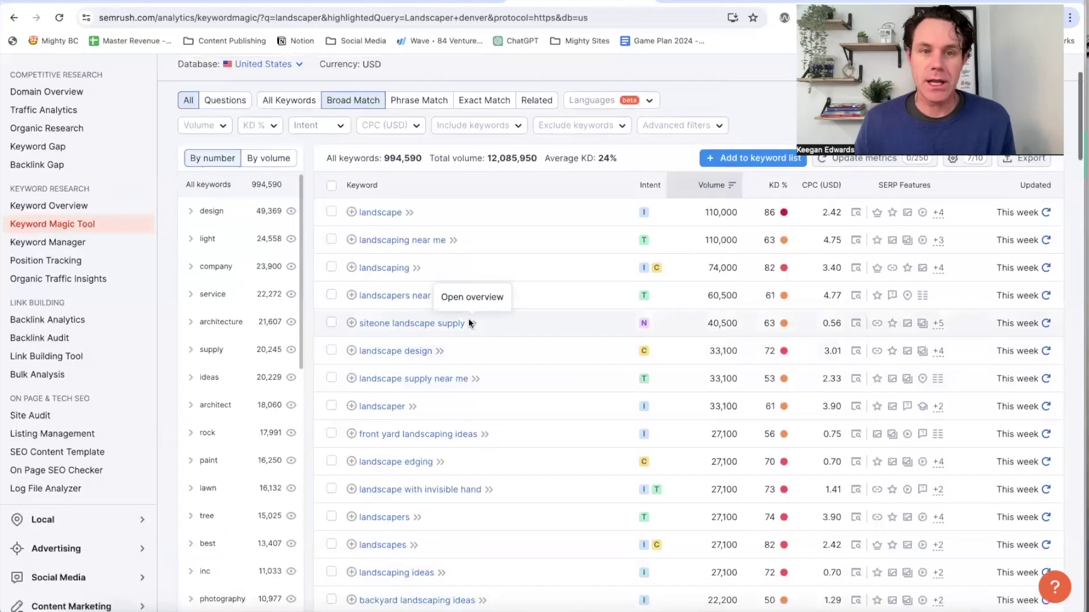
{"action": "scroll", "coordinate": [571, 362], "scroll_direction": "up", "scroll_amount": 2}
{"action": "scroll", "coordinate": [489, 352], "scroll_direction": "down", "scroll_amount": 5}
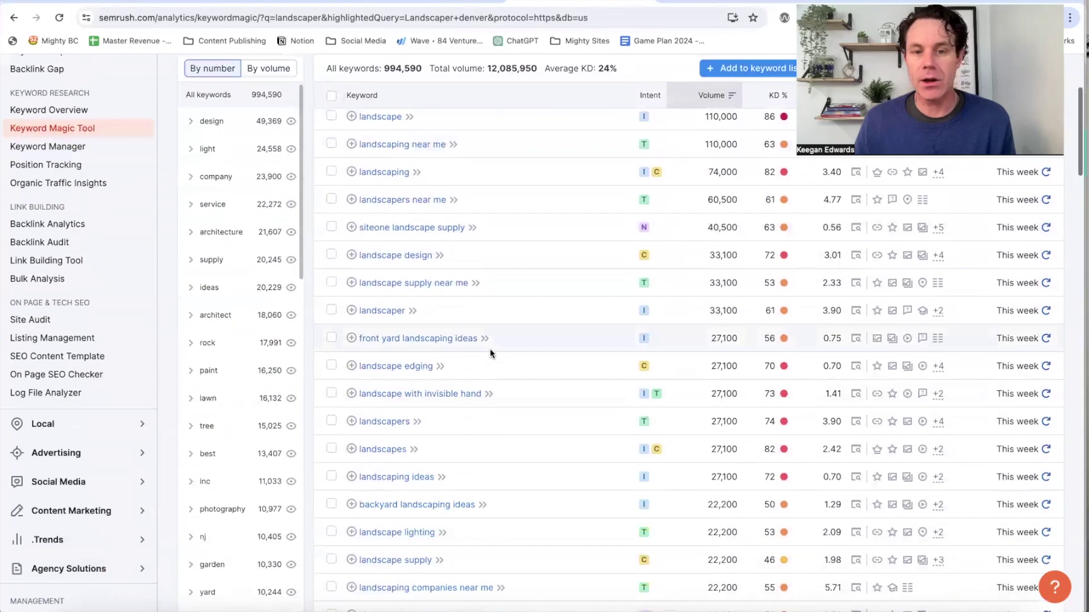
{"action": "scroll", "coordinate": [491, 352], "scroll_direction": "up", "scroll_amount": 5}
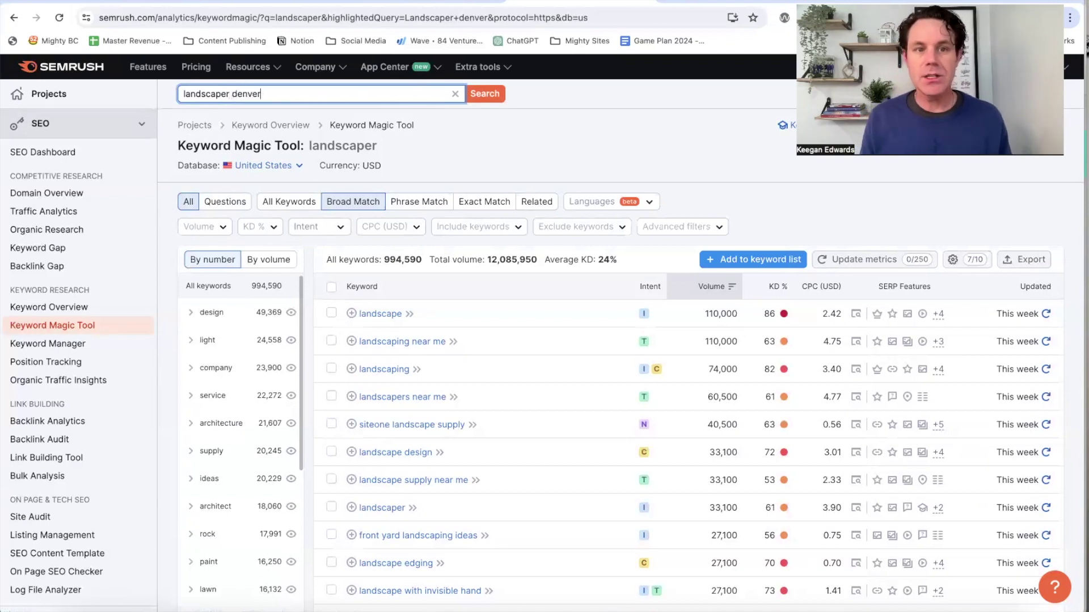
{"action": "left_click", "coordinate": [489, 96]}
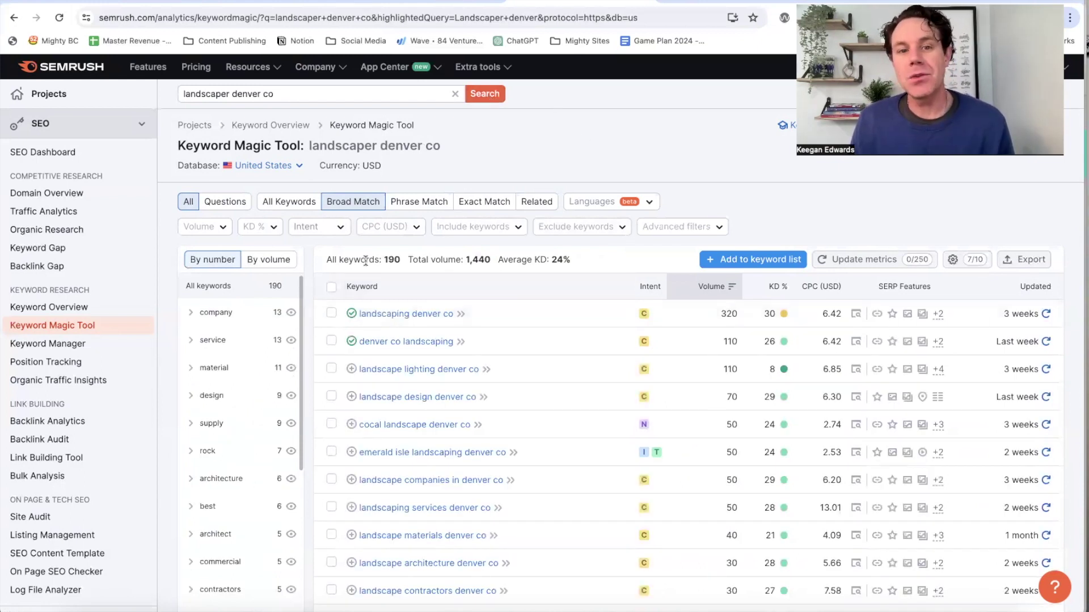
{"action": "double_click", "coordinate": [391, 259]}
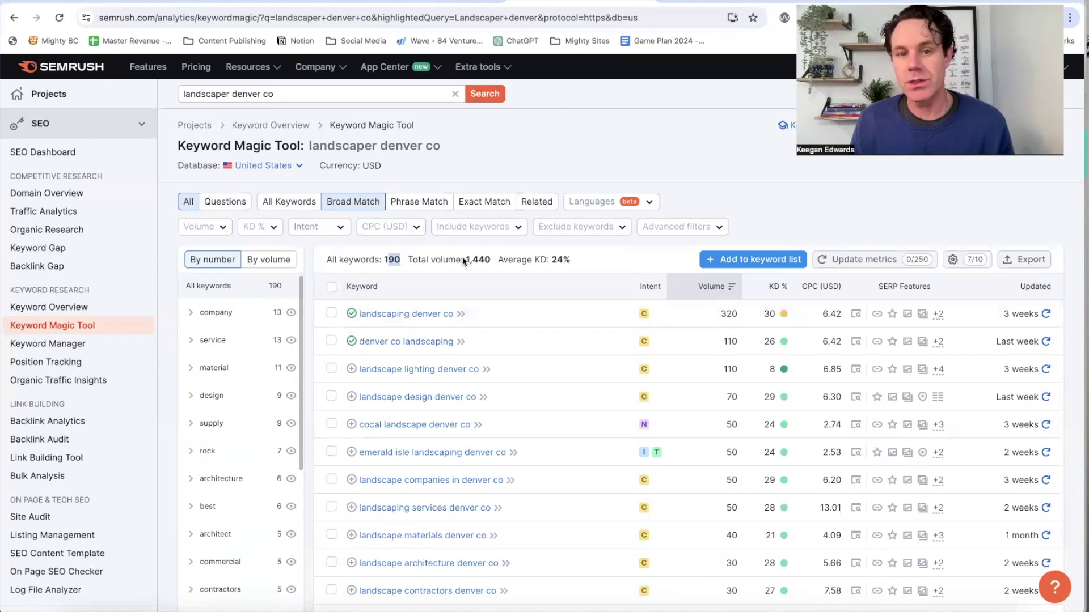
{"action": "double_click", "coordinate": [478, 260]}
{"action": "scroll", "coordinate": [511, 259], "scroll_direction": "down", "scroll_amount": 1}
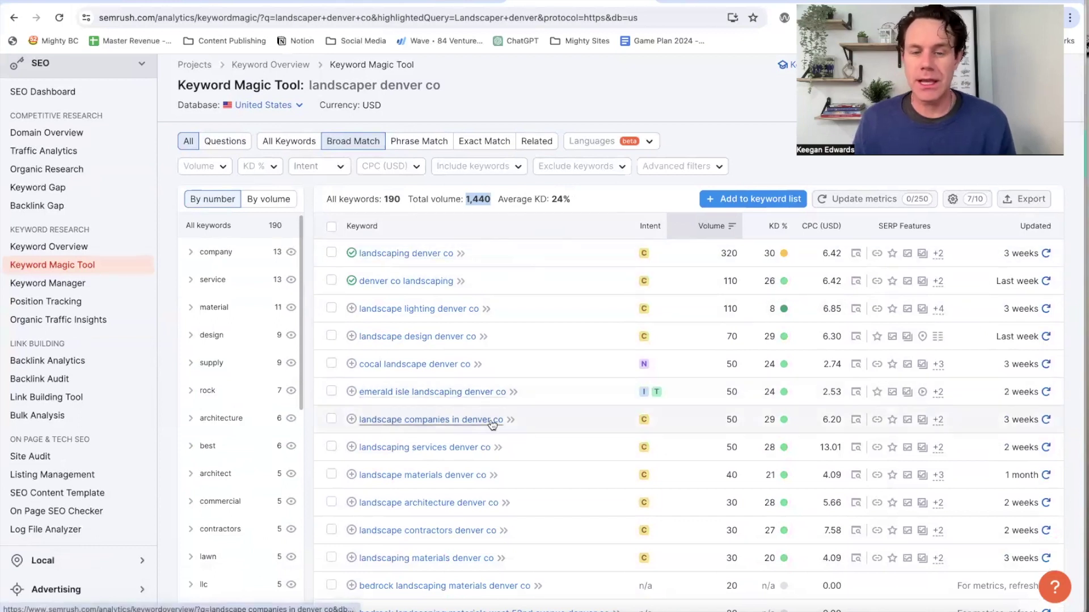
{"action": "scroll", "coordinate": [513, 425], "scroll_direction": "down", "scroll_amount": 3}
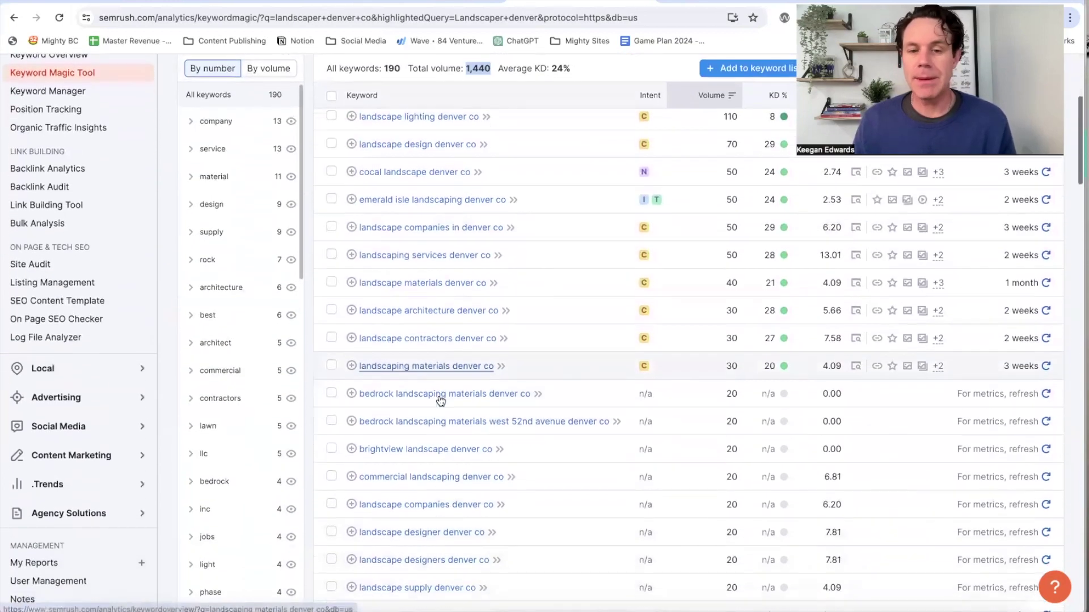
{"action": "scroll", "coordinate": [442, 413], "scroll_direction": "down", "scroll_amount": 5}
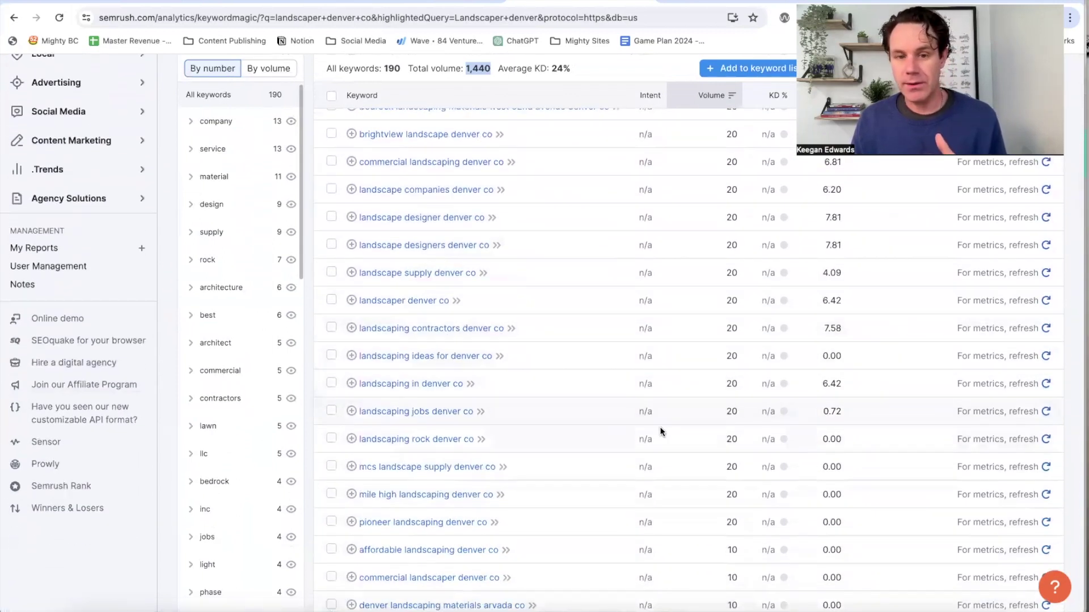
{"action": "scroll", "coordinate": [477, 417], "scroll_direction": "down", "scroll_amount": 3}
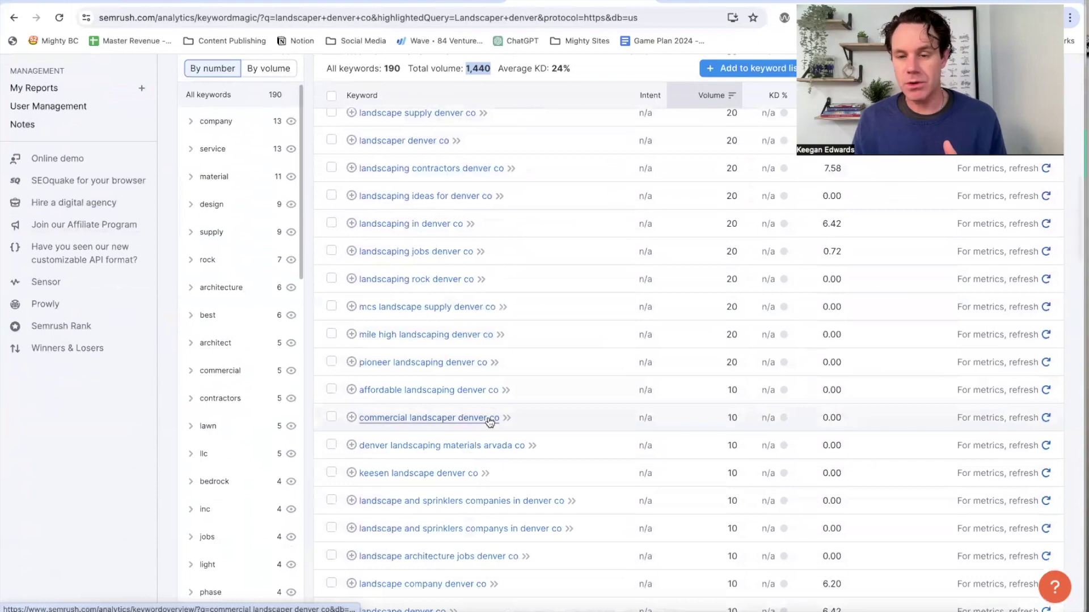
{"action": "scroll", "coordinate": [507, 424], "scroll_direction": "up", "scroll_amount": 6}
{"action": "scroll", "coordinate": [508, 424], "scroll_direction": "up", "scroll_amount": 6}
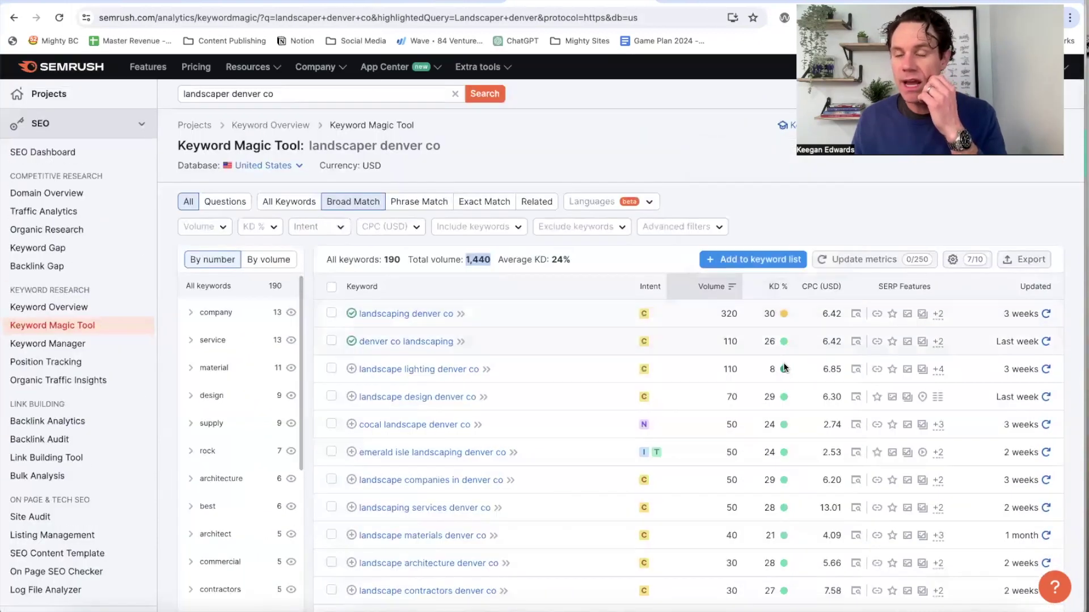
{"action": "scroll", "coordinate": [778, 464], "scroll_direction": "down", "scroll_amount": 6}
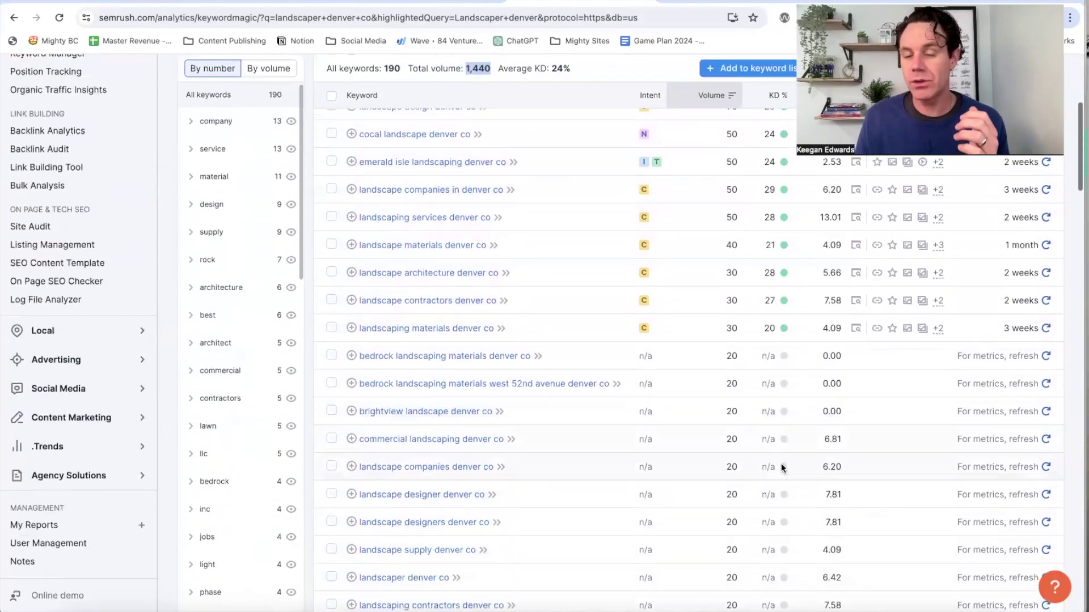
{"action": "scroll", "coordinate": [781, 464], "scroll_direction": "down", "scroll_amount": 7}
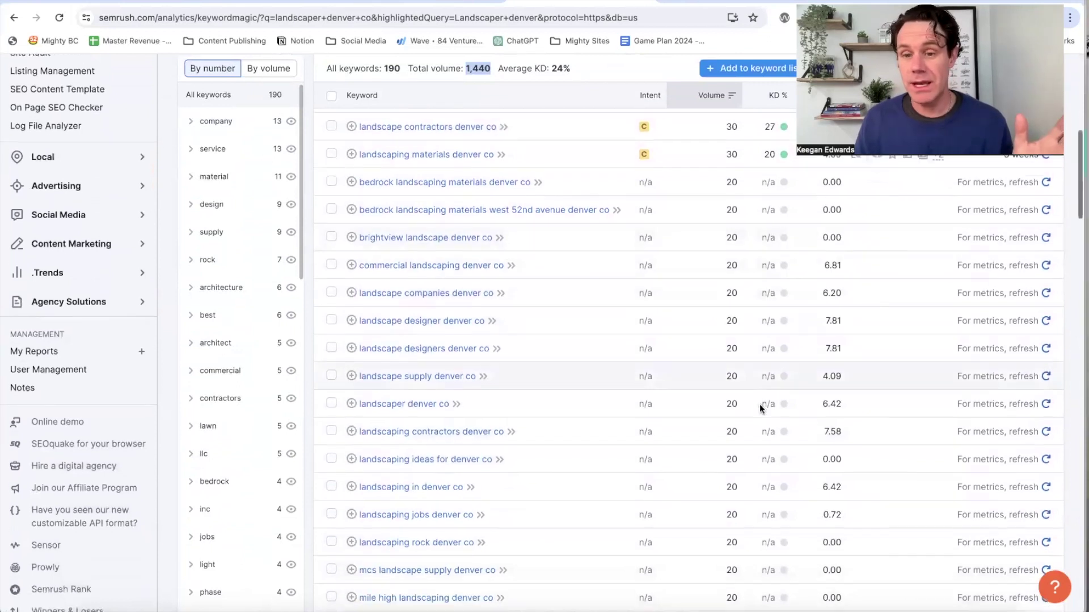
{"action": "scroll", "coordinate": [760, 403], "scroll_direction": "down", "scroll_amount": 1}
{"action": "scroll", "coordinate": [760, 405], "scroll_direction": "down", "scroll_amount": 3}
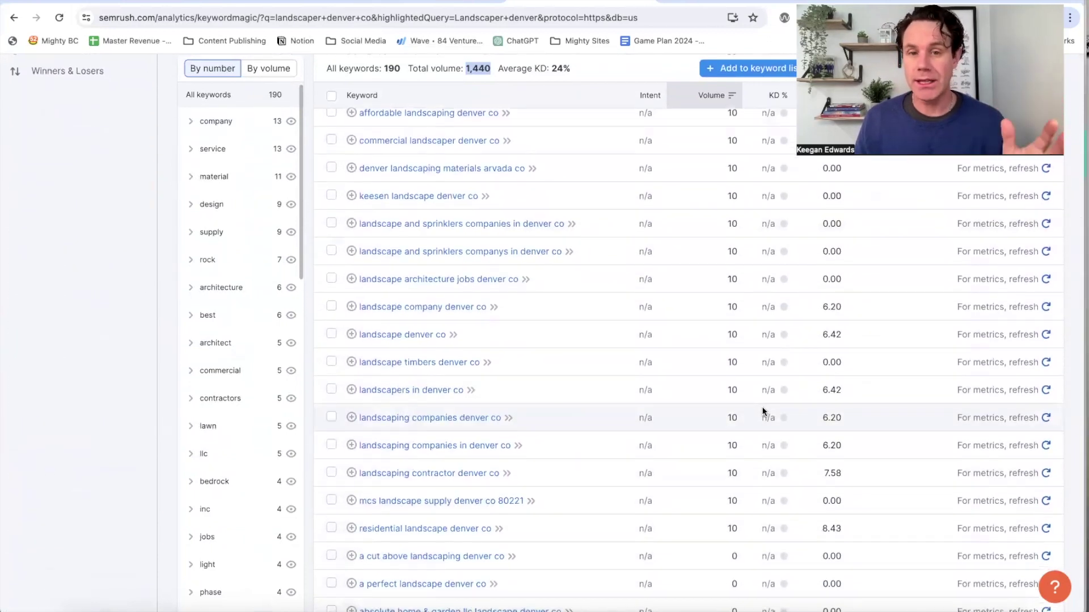
{"action": "scroll", "coordinate": [763, 412], "scroll_direction": "up", "scroll_amount": 12}
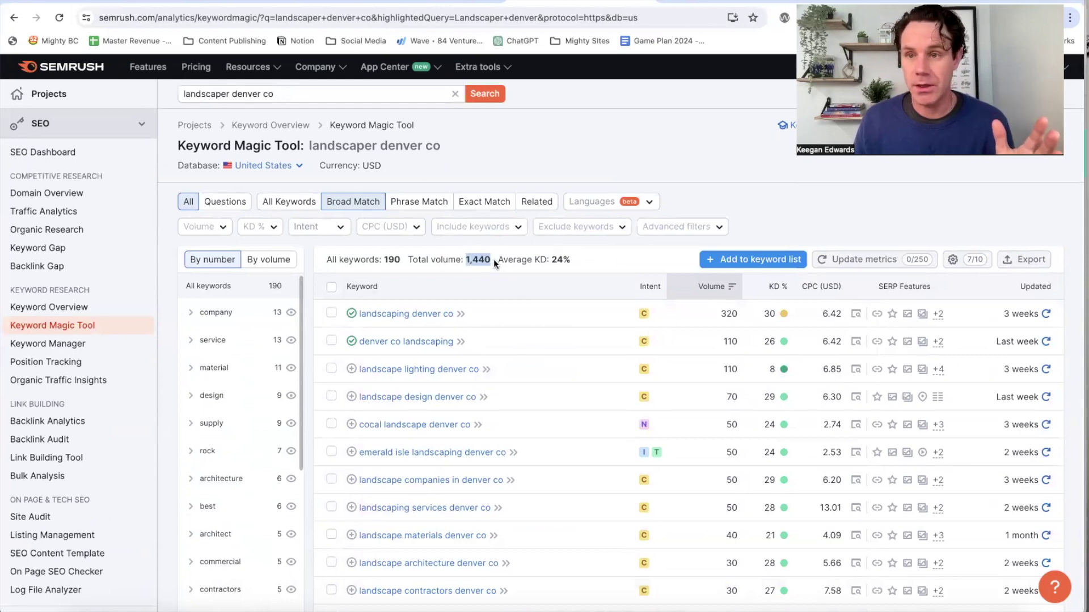
{"action": "scroll", "coordinate": [506, 288], "scroll_direction": "down", "scroll_amount": 1}
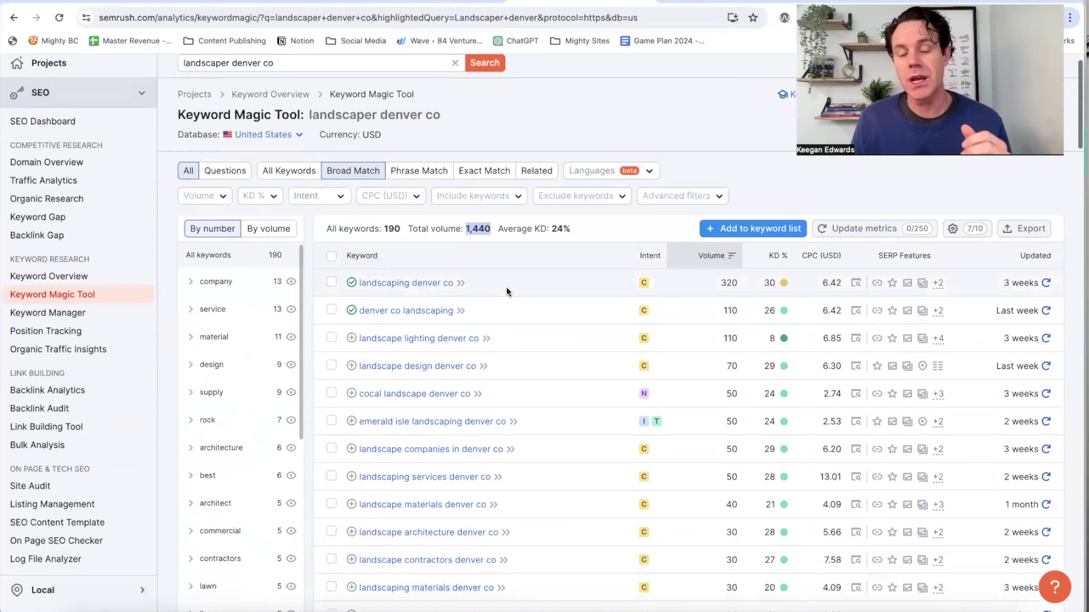
{"action": "scroll", "coordinate": [506, 288], "scroll_direction": "down", "scroll_amount": 3}
{"action": "scroll", "coordinate": [506, 288], "scroll_direction": "up", "scroll_amount": 4}
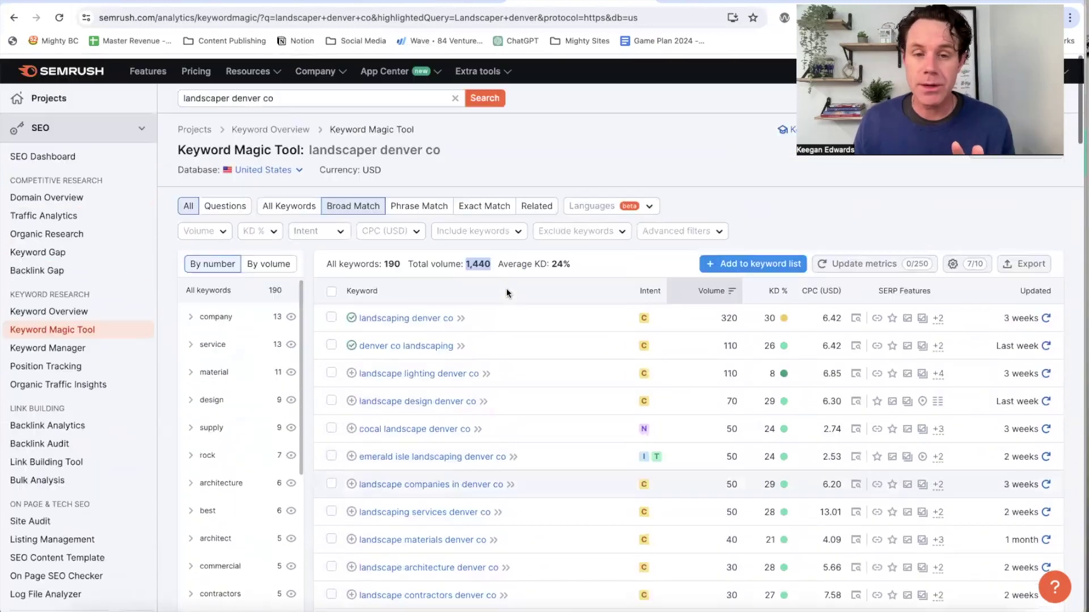
{"action": "scroll", "coordinate": [509, 293], "scroll_direction": "down", "scroll_amount": 5}
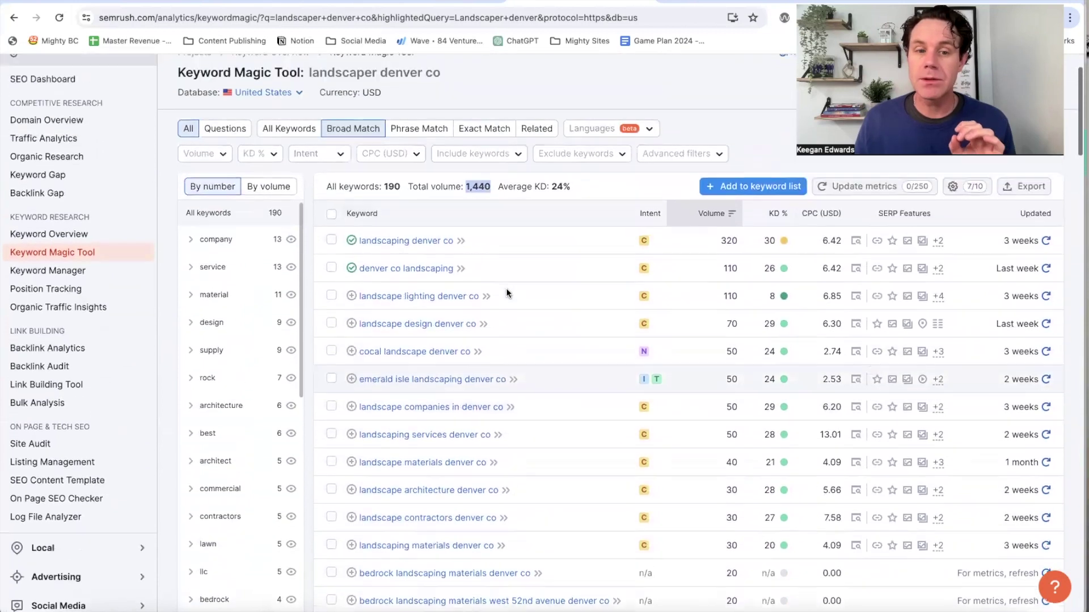
{"action": "scroll", "coordinate": [506, 288], "scroll_direction": "up", "scroll_amount": 2}
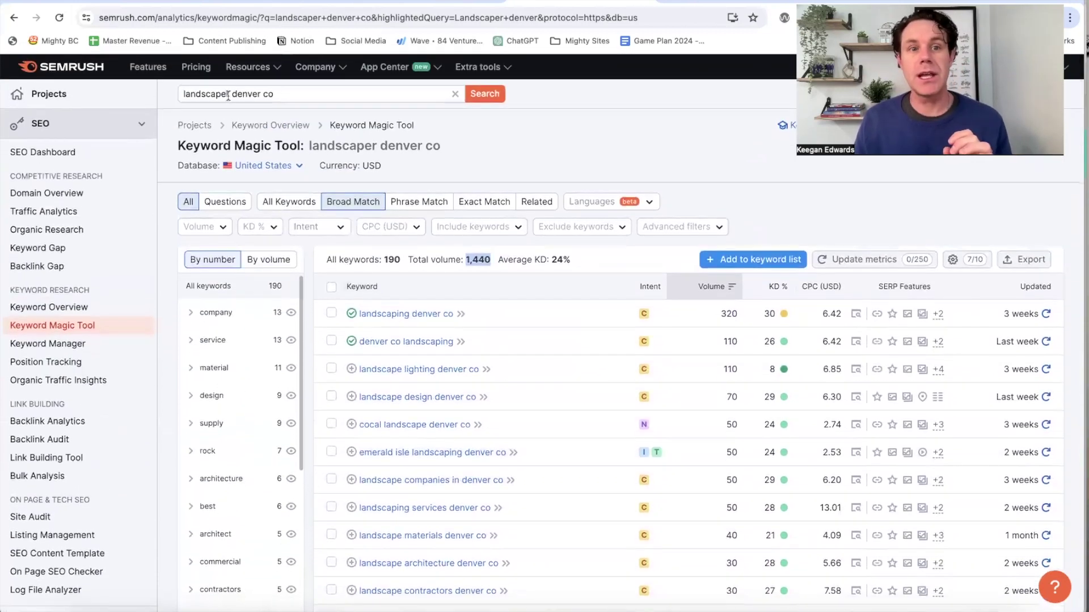
Search SEMrush for sprinkler denver co (64 keywords, 380 volume) and briefly check Keyword Planner.
{"action": "left_click_drag", "start_coordinate": [229, 96], "coordinate": [182, 93]}
{"action": "type", "text": "sprik"}
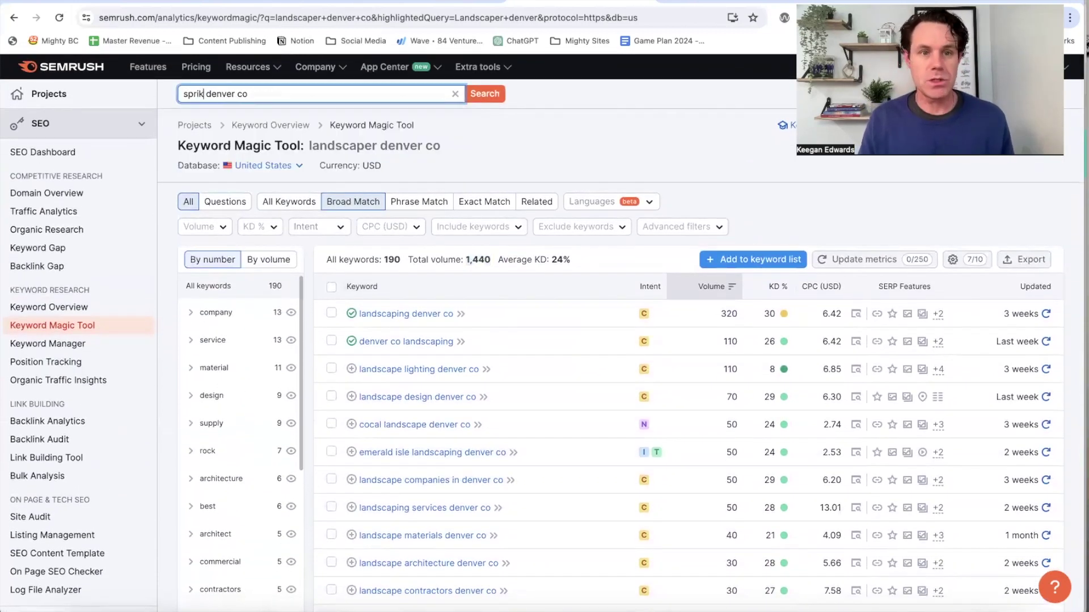
{"action": "type", "text": "kler"}
{"action": "key", "text": "Return"}
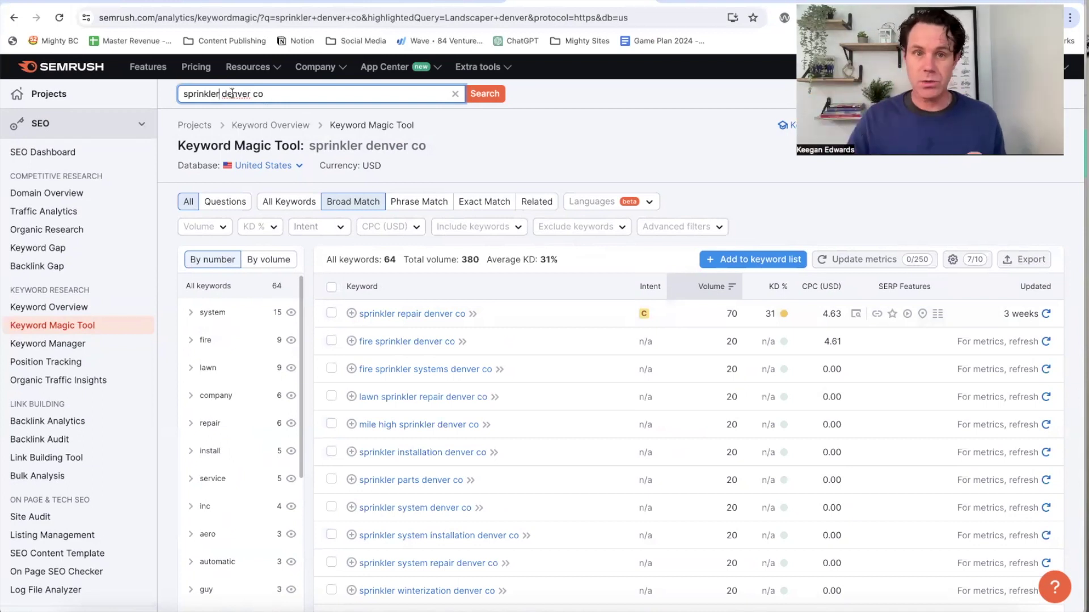
{"action": "left_click", "coordinate": [247, 4]}
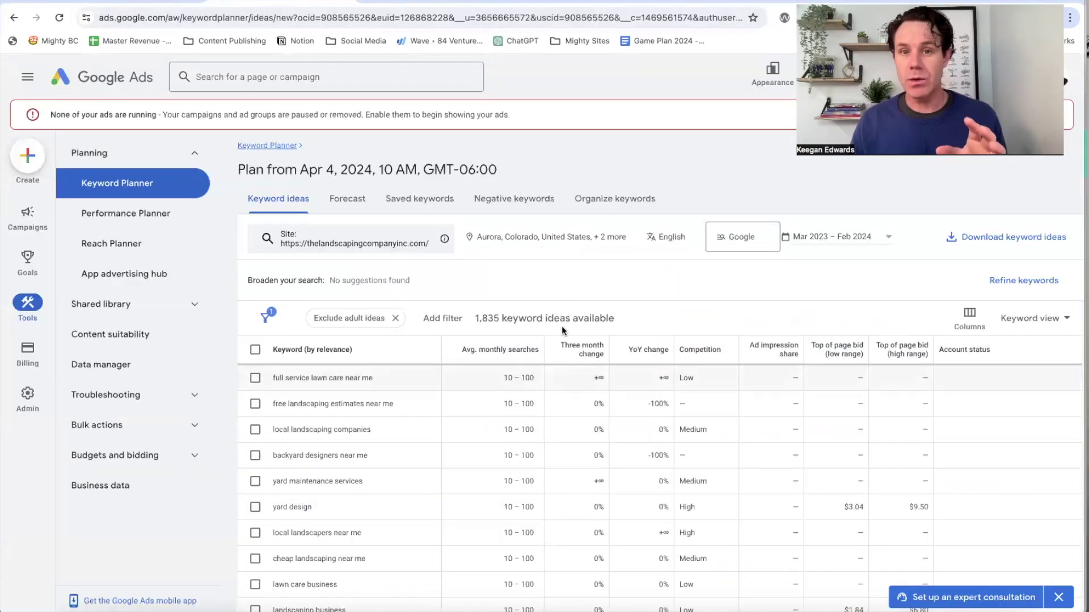
{"action": "left_click", "coordinate": [558, 1]}
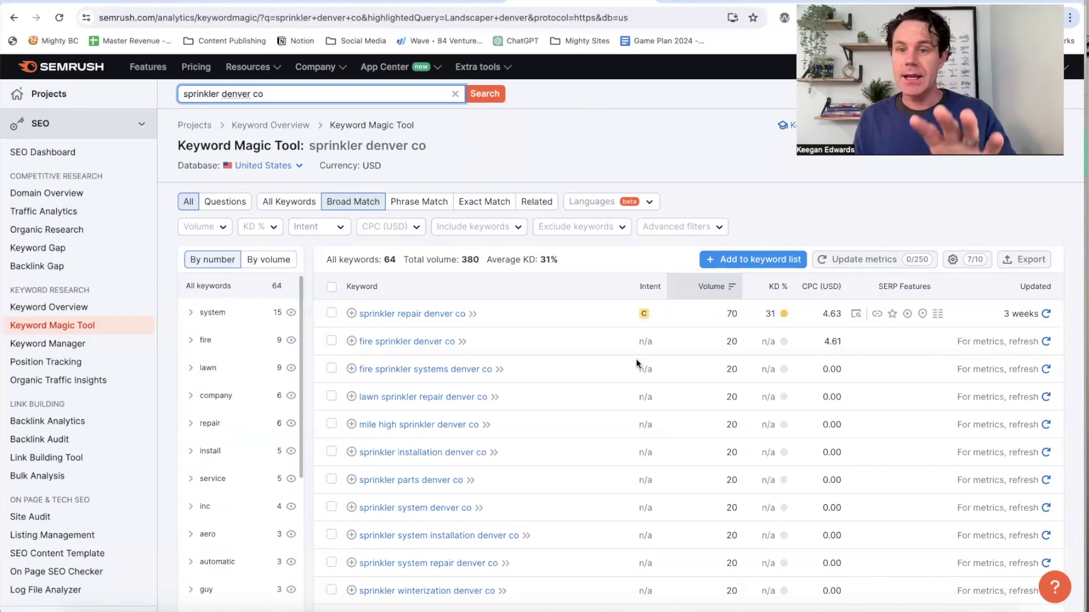
In Google Trends Explore, chart past-12-month US interest for landscaper.
{"action": "left_click", "coordinate": [717, 2]}
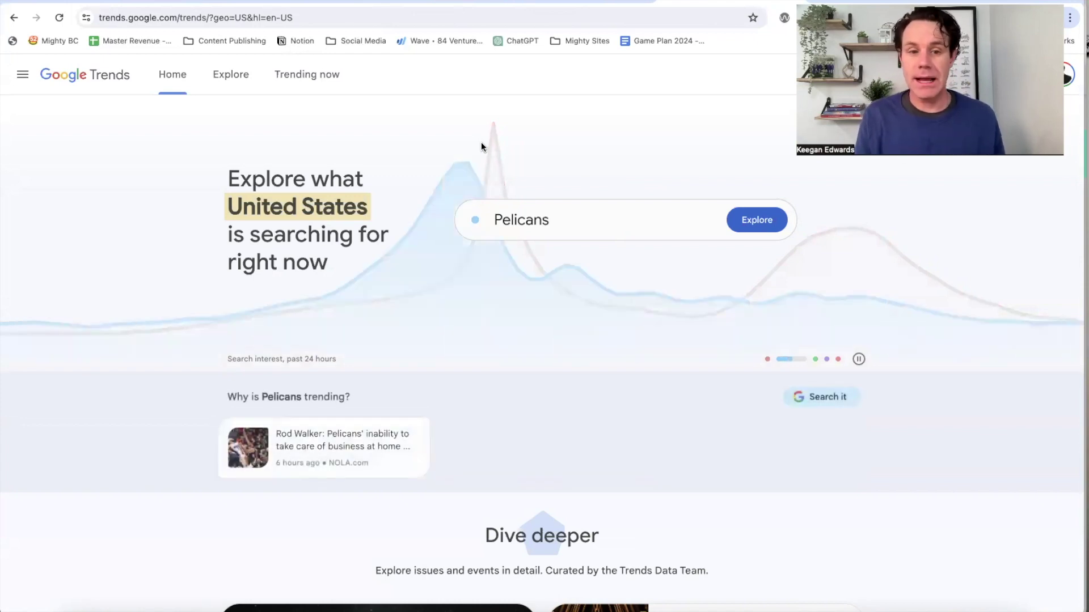
{"action": "left_click", "coordinate": [240, 81]}
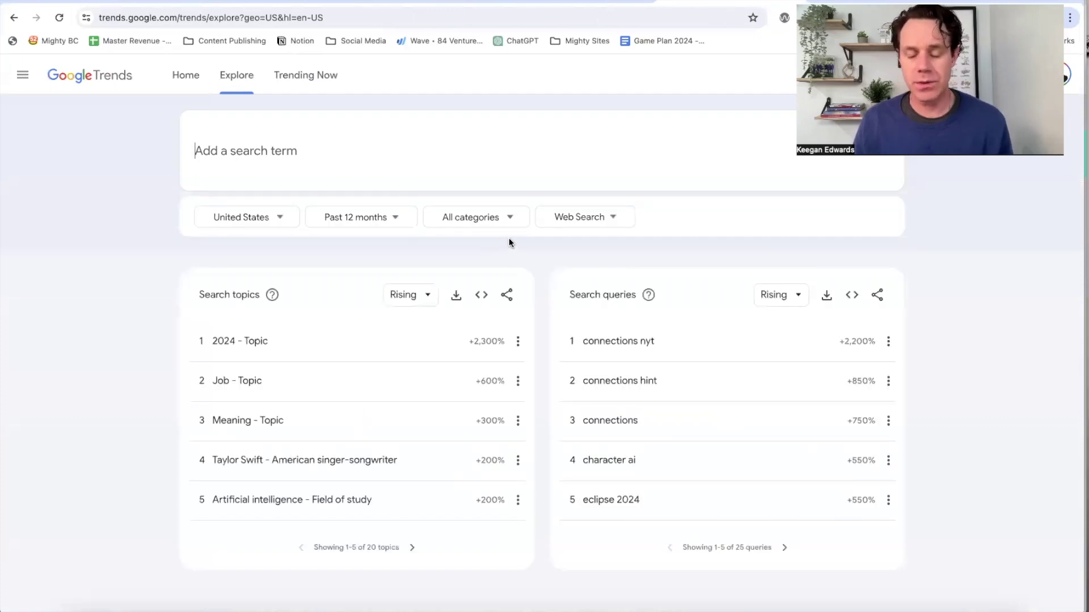
{"action": "type", "text": "landscaper"}
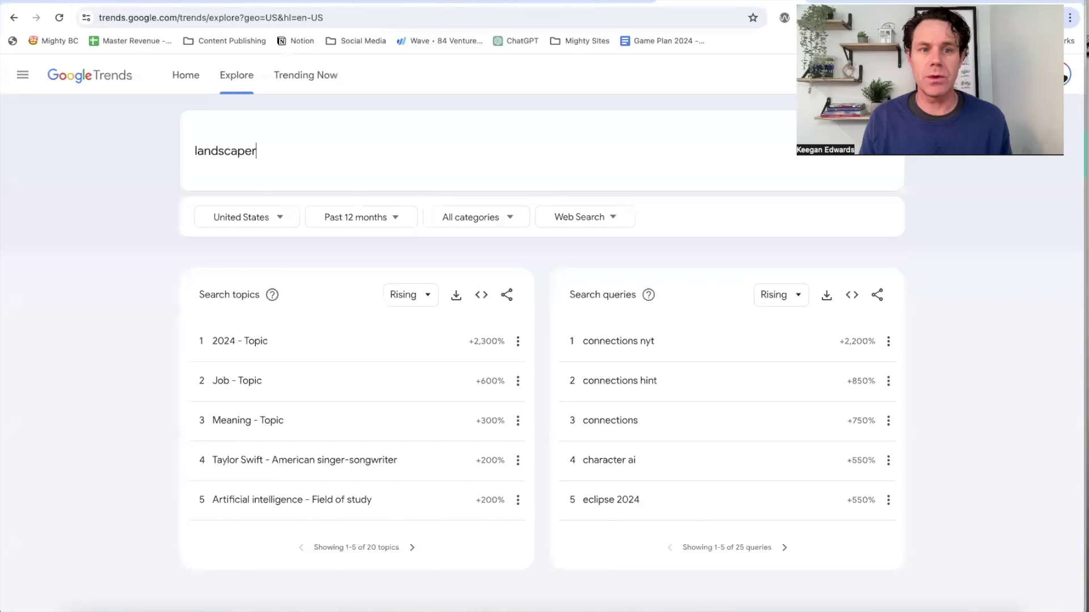
{"action": "key", "text": "Return"}
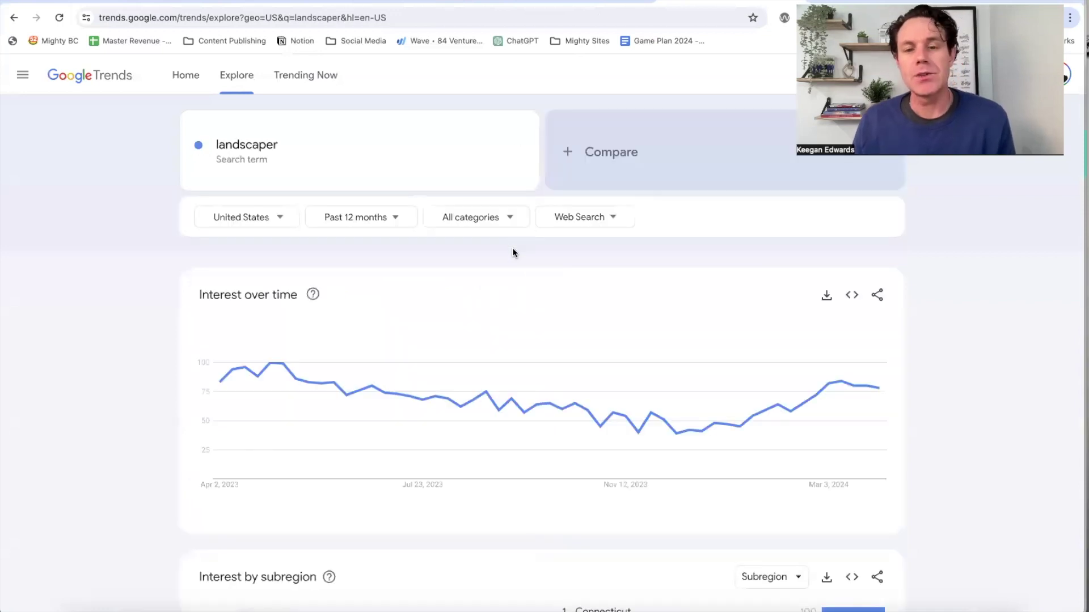
{"action": "scroll", "coordinate": [524, 349], "scroll_direction": "down", "scroll_amount": 2}
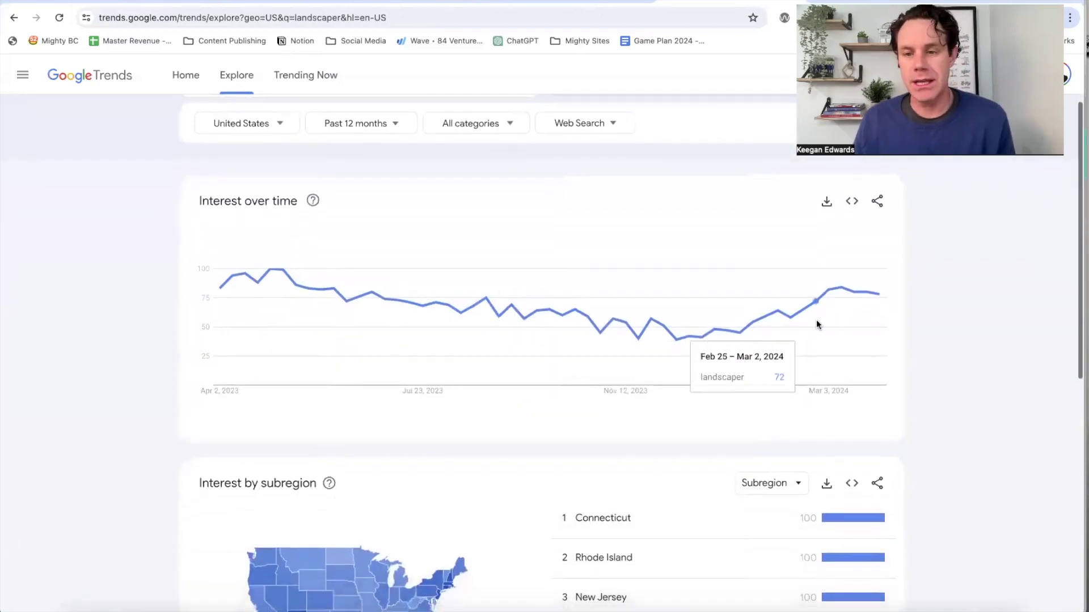
Narrow landscaper interest to Connecticut from the Interest by subregion list.
{"action": "scroll", "coordinate": [814, 322], "scroll_direction": "down", "scroll_amount": 3}
{"action": "scroll", "coordinate": [812, 326], "scroll_direction": "down", "scroll_amount": 1}
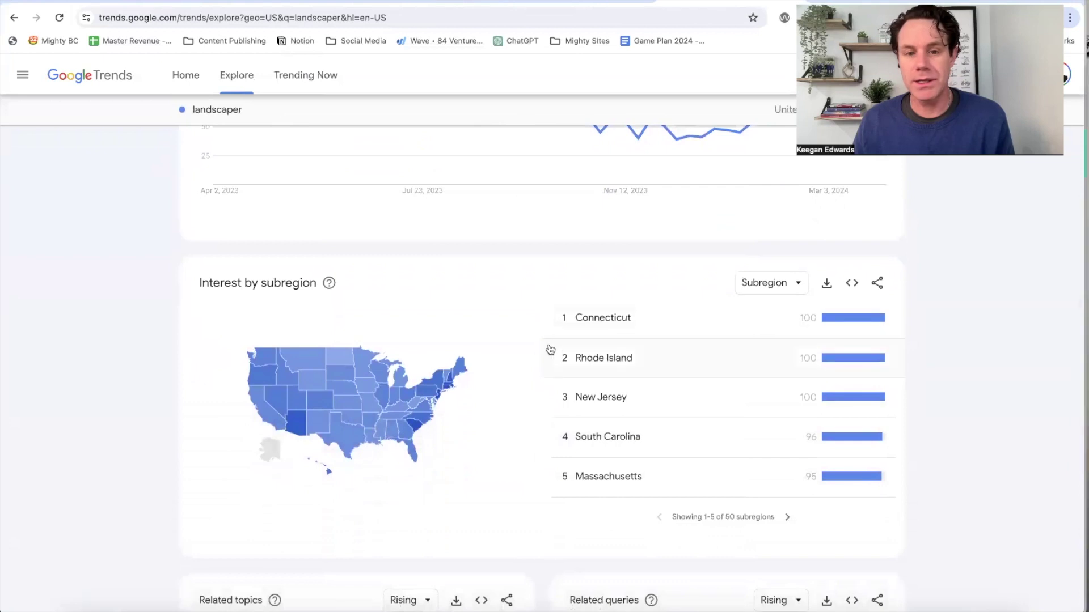
{"action": "scroll", "coordinate": [583, 417], "scroll_direction": "down", "scroll_amount": 3}
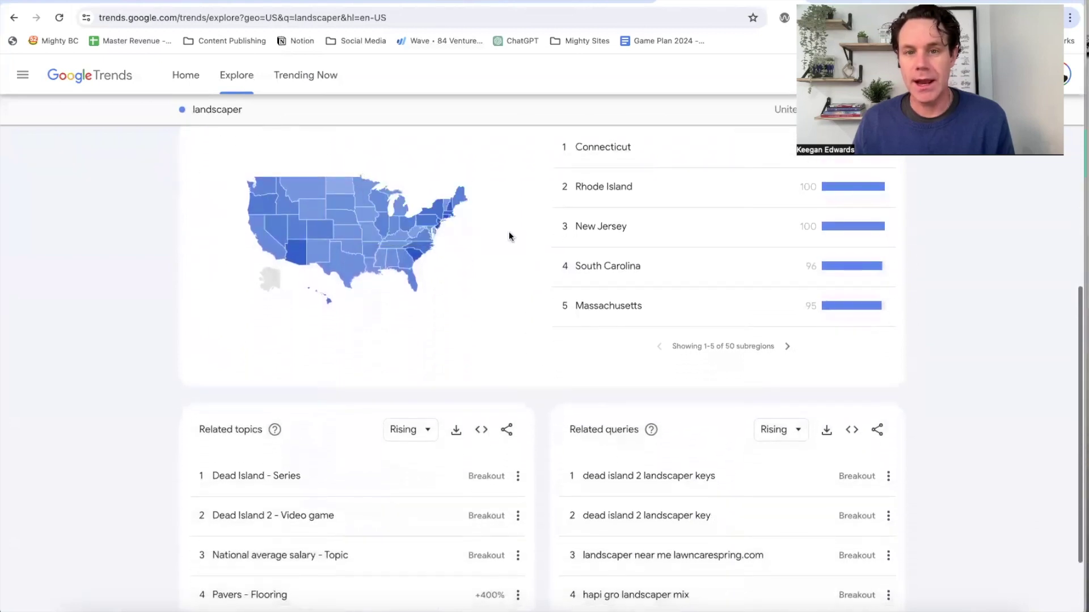
{"action": "scroll", "coordinate": [679, 289], "scroll_direction": "up", "scroll_amount": 3}
{"action": "left_click", "coordinate": [652, 314]}
{"action": "scroll", "coordinate": [693, 368], "scroll_direction": "down", "scroll_amount": 2}
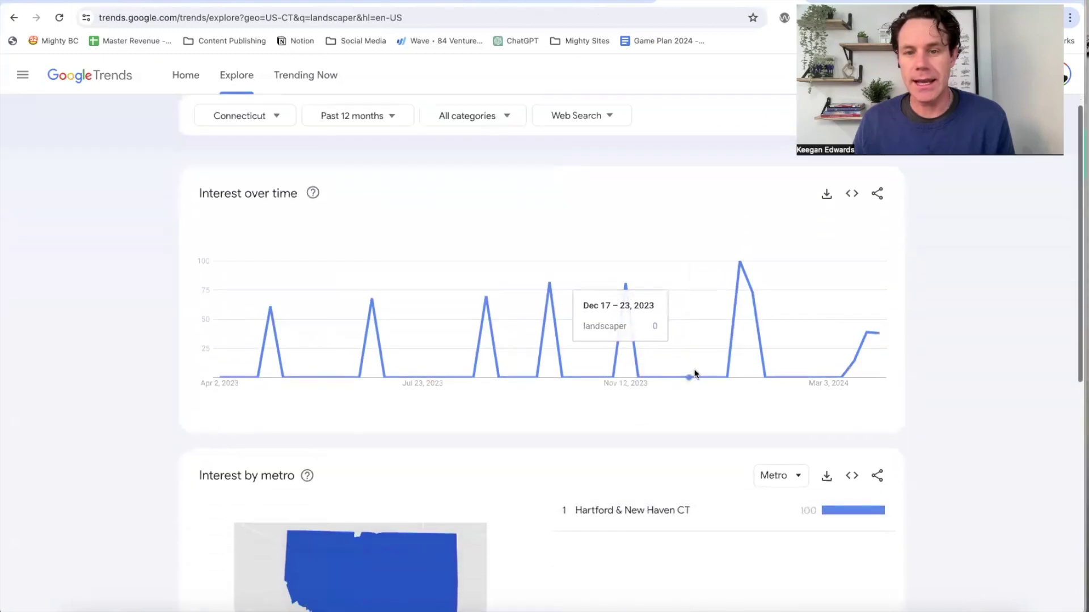
{"action": "scroll", "coordinate": [890, 366], "scroll_direction": "down", "scroll_amount": 8}
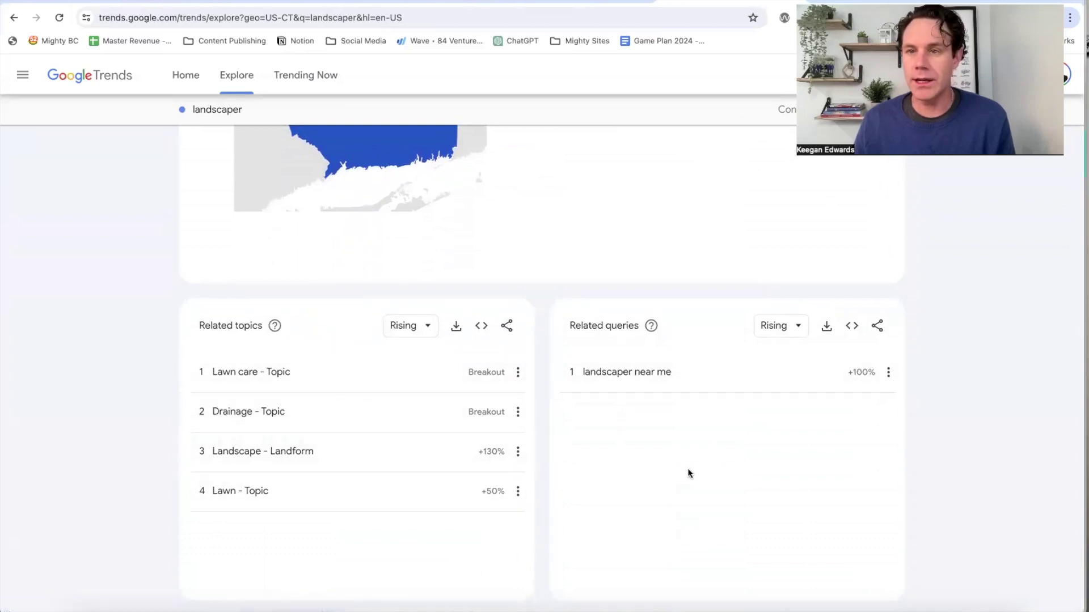
{"action": "scroll", "coordinate": [687, 474], "scroll_direction": "up", "scroll_amount": 3}
{"action": "scroll", "coordinate": [688, 469], "scroll_direction": "down", "scroll_amount": 3}
{"action": "scroll", "coordinate": [583, 392], "scroll_direction": "up", "scroll_amount": 1}
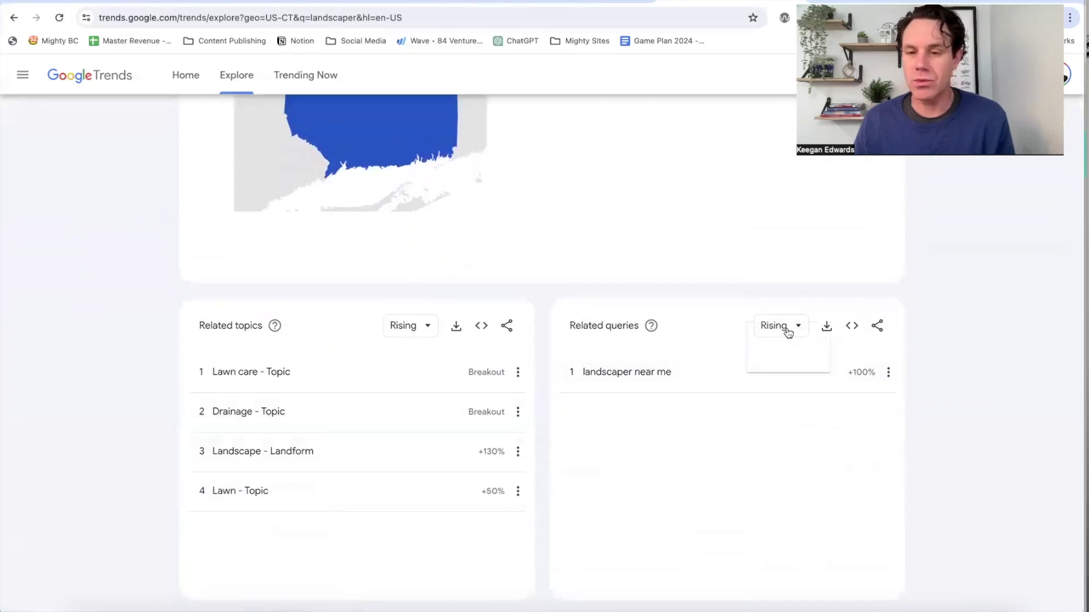
Sort Related queries by Top and keep related topics on Rising.
{"action": "left_click", "coordinate": [784, 330]}
{"action": "left_click", "coordinate": [763, 365]}
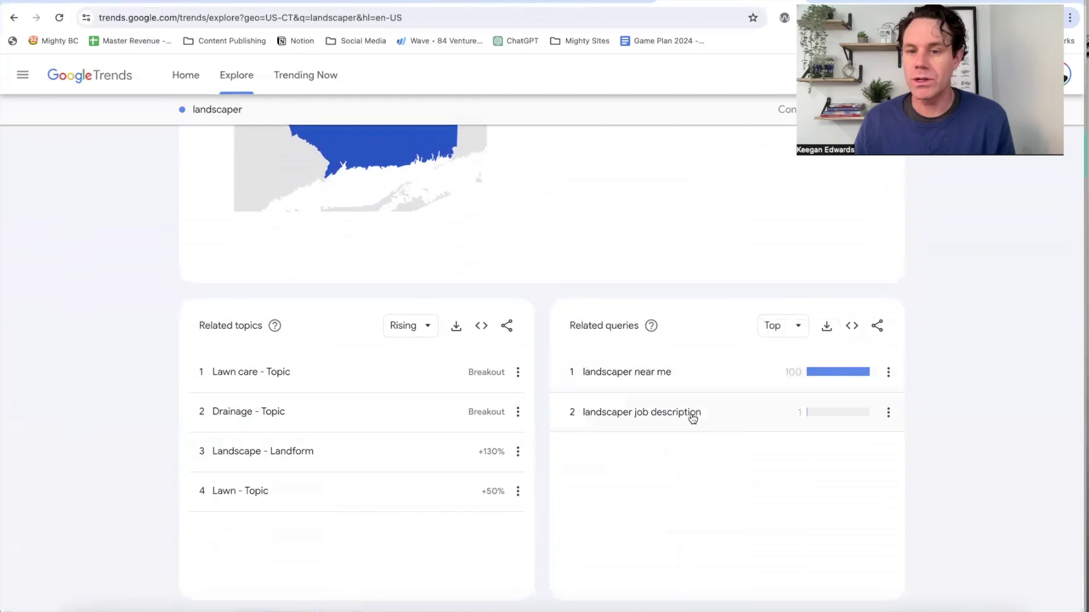
{"action": "left_click", "coordinate": [415, 333]}
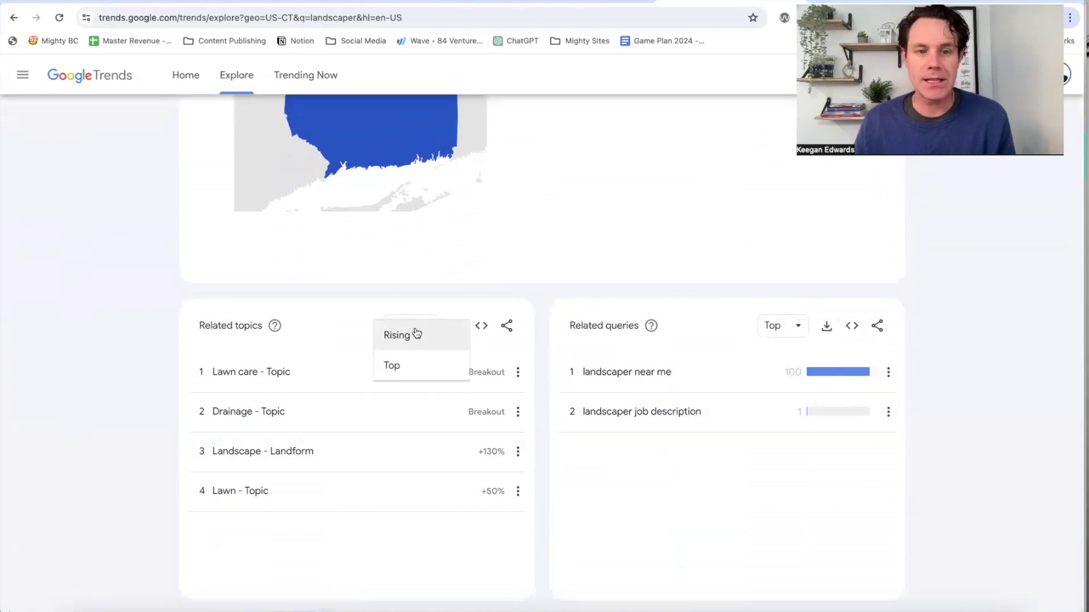
{"action": "left_click", "coordinate": [109, 364]}
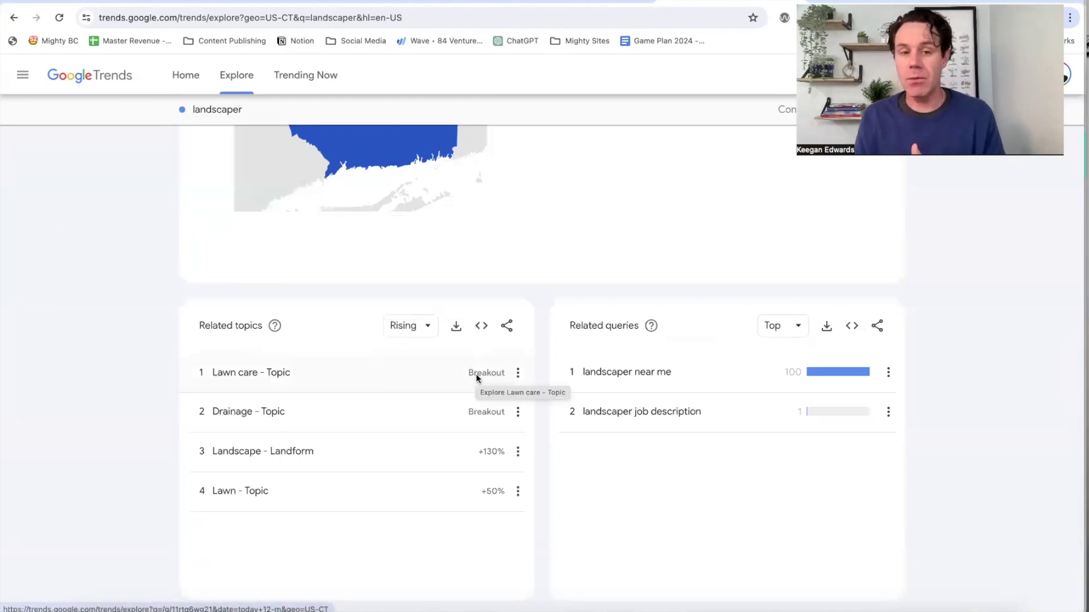
{"action": "scroll", "coordinate": [460, 375], "scroll_direction": "up", "scroll_amount": 15}
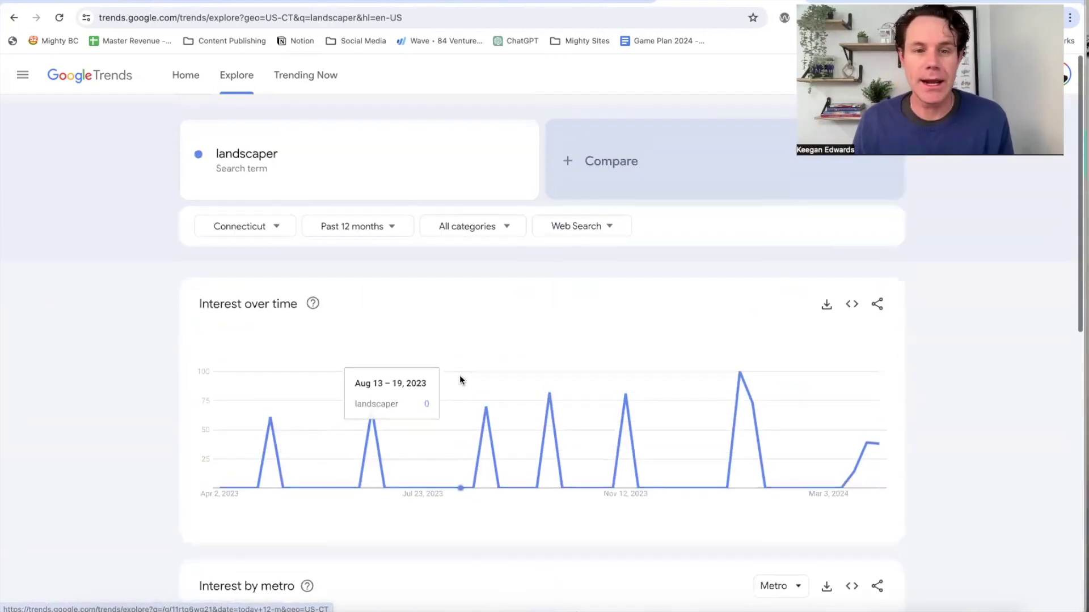
Narrow the landscaper trend's region from Colorado to Denver CO.
{"action": "left_click", "coordinate": [266, 221]}
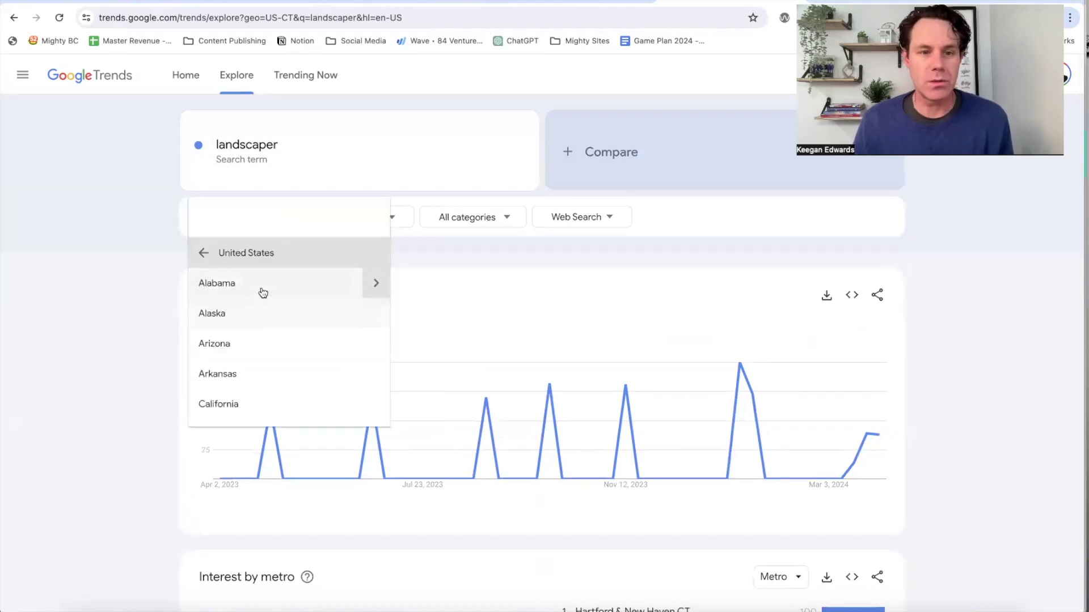
{"action": "type", "text": "colo"}
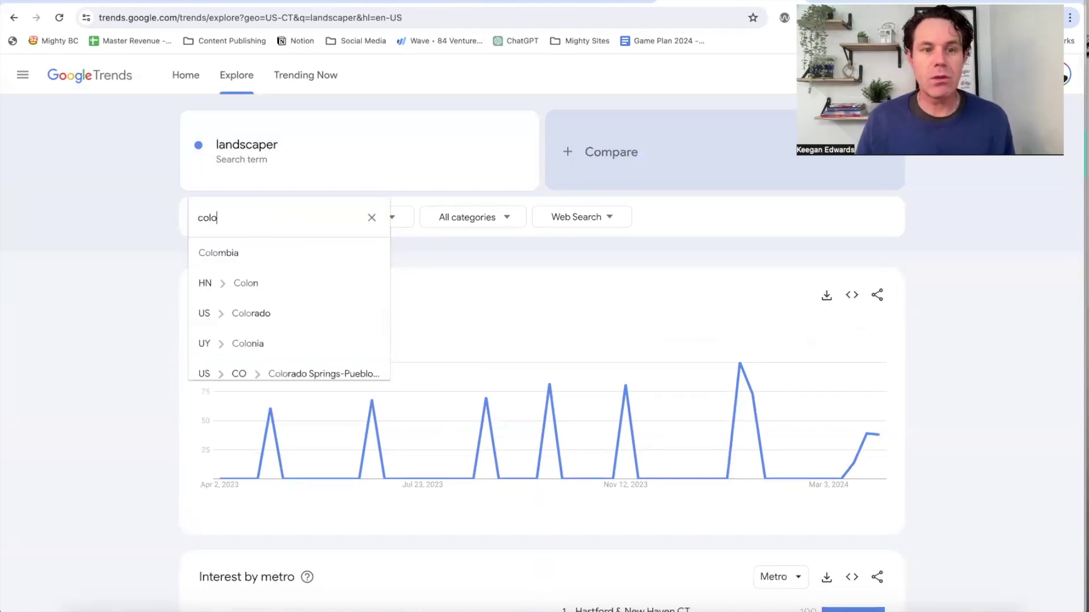
{"action": "type", "text": "rad"}
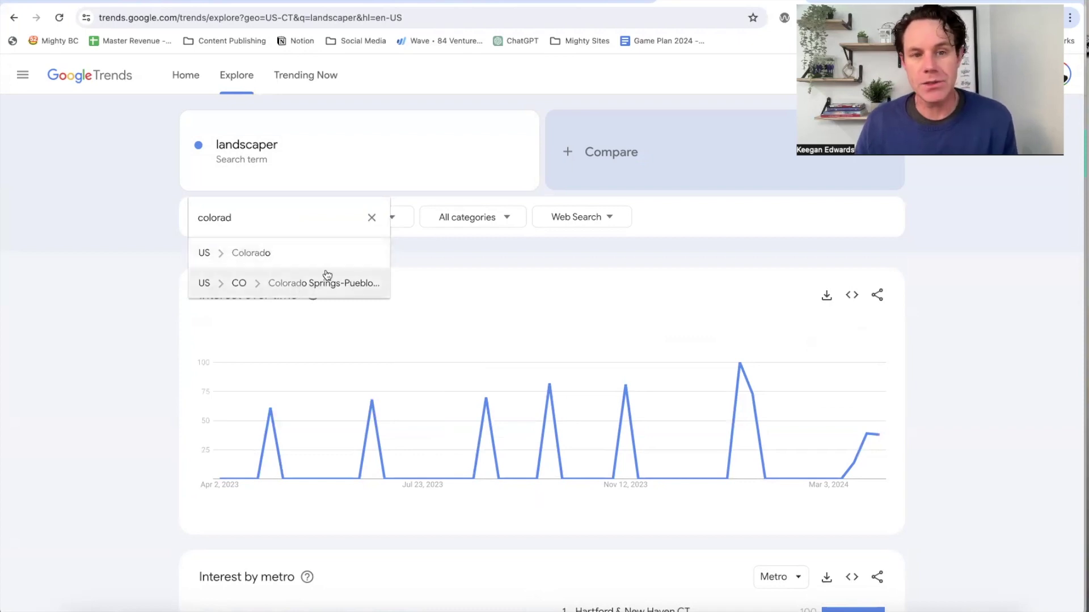
{"action": "left_click", "coordinate": [349, 288]}
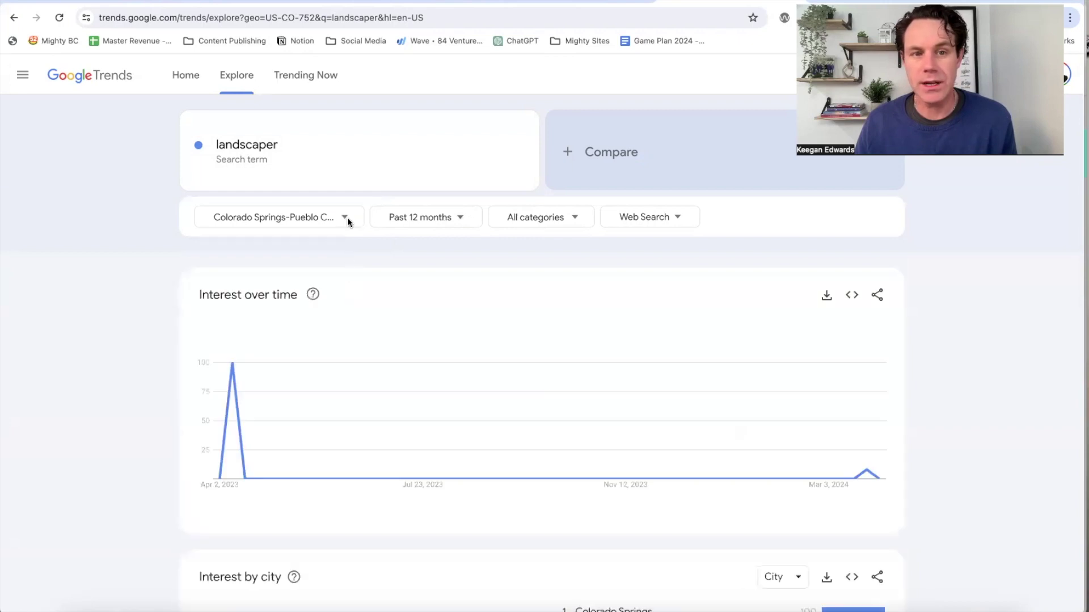
{"action": "left_click", "coordinate": [347, 218]}
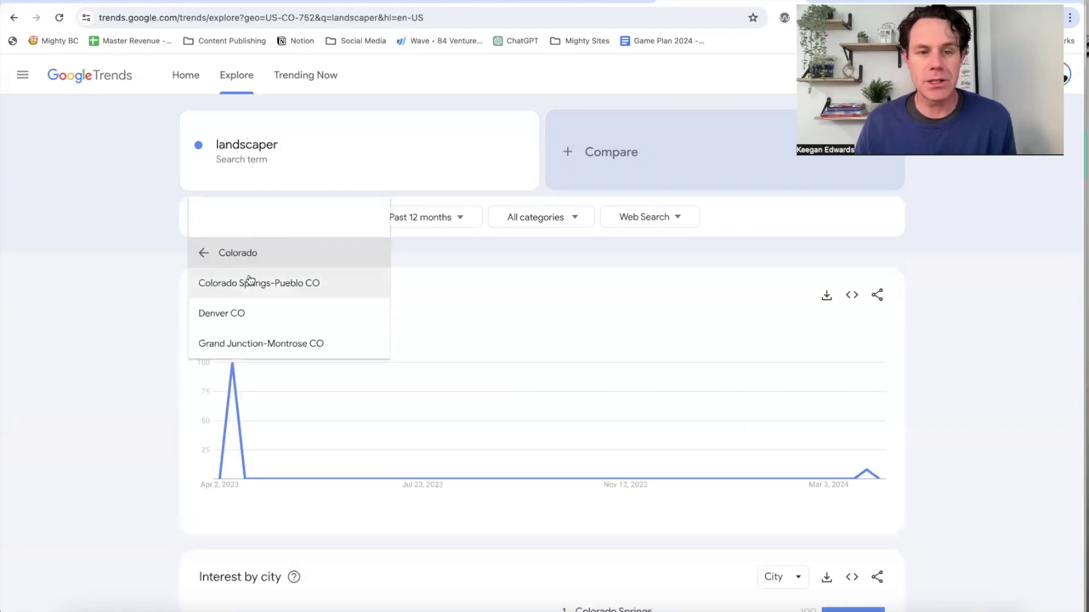
{"action": "left_click", "coordinate": [252, 313]}
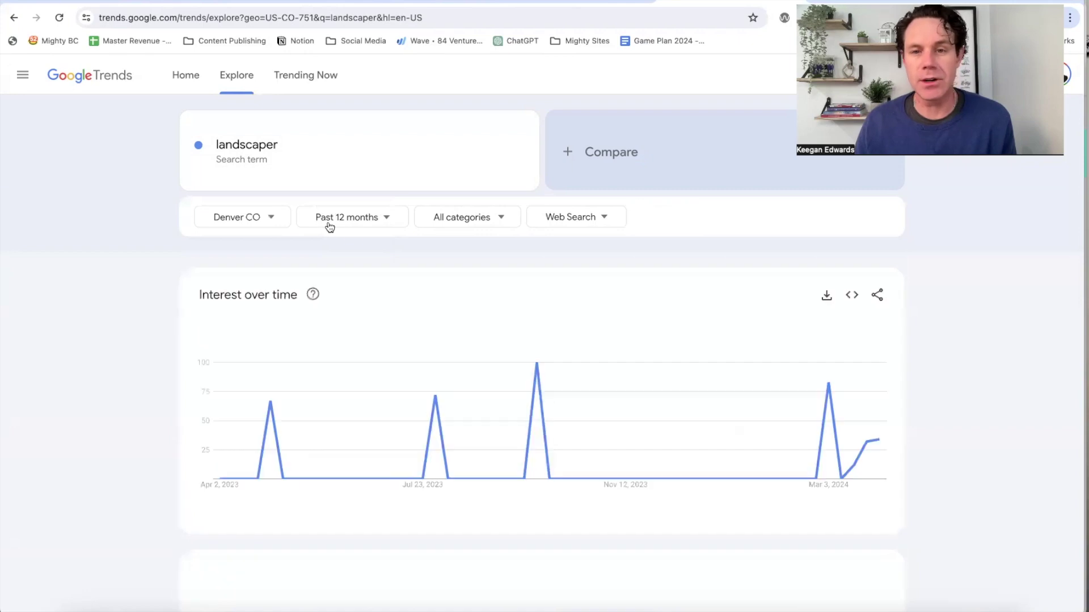
Review Denver CO related topics, paging to topics 6-9 and back to the first five.
{"action": "scroll", "coordinate": [602, 318], "scroll_direction": "down", "scroll_amount": 8}
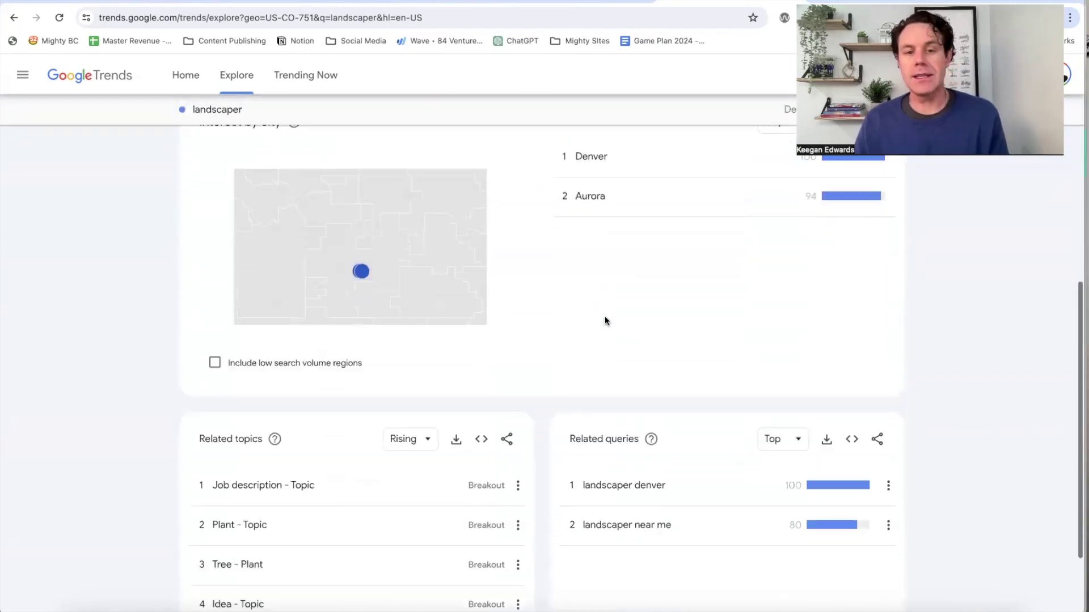
{"action": "scroll", "coordinate": [605, 321], "scroll_direction": "down", "scroll_amount": 2}
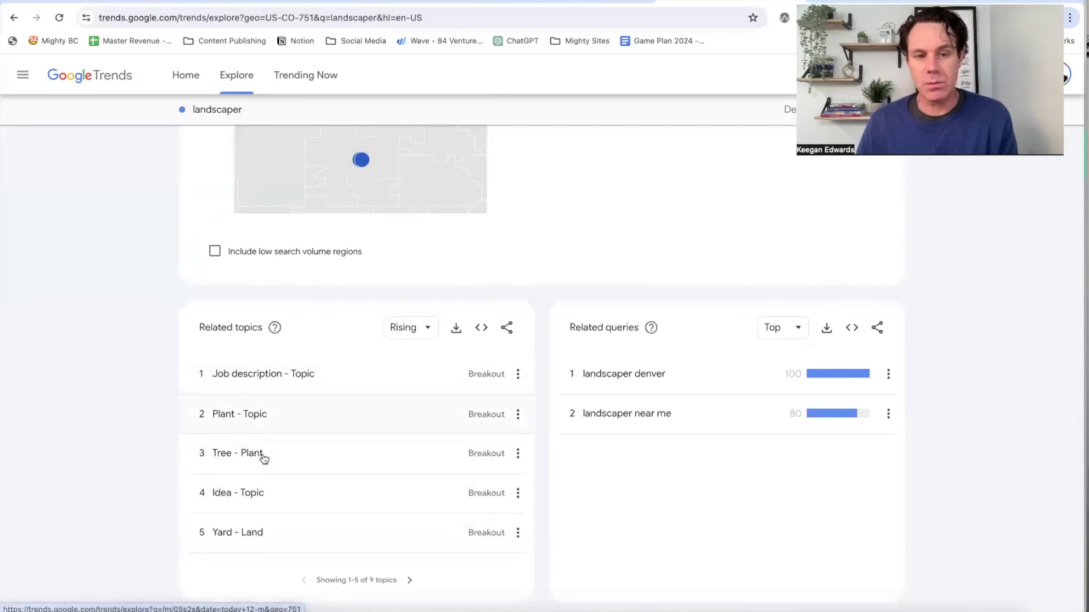
{"action": "left_click", "coordinate": [410, 581]}
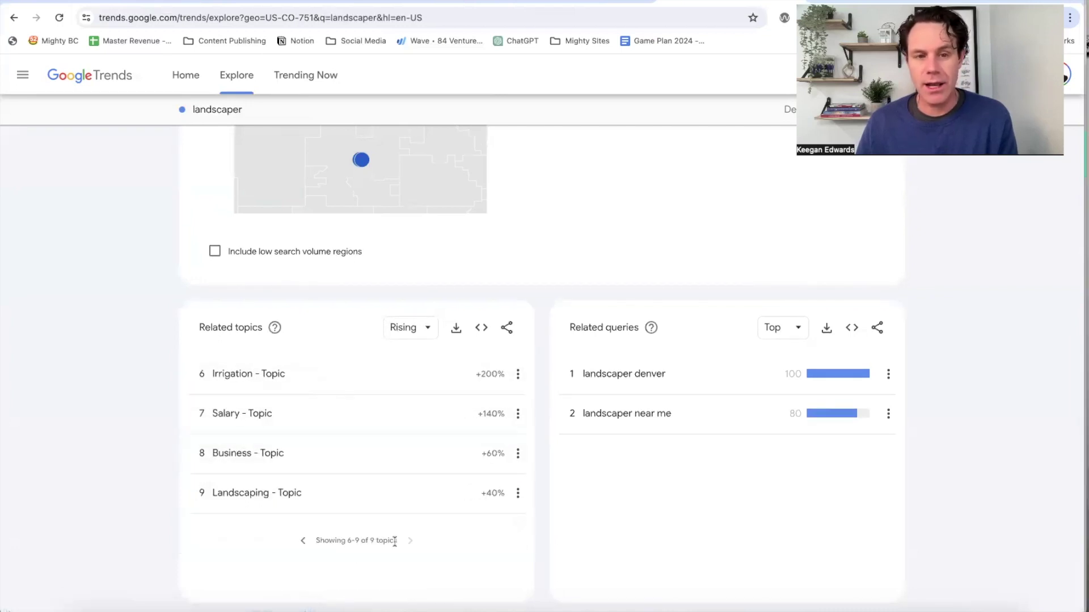
{"action": "left_click", "coordinate": [302, 541]}
Explore the 'Yard - Land' topic for Denver CO, reviewing its interest chart, cities and related lists.
{"action": "left_click", "coordinate": [279, 534]}
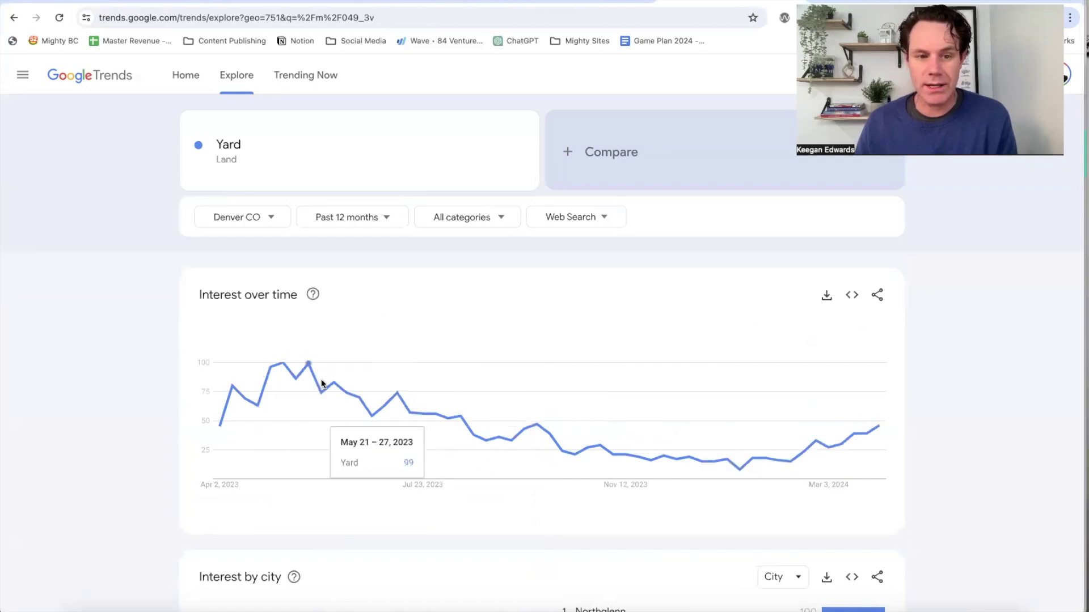
{"action": "scroll", "coordinate": [307, 445], "scroll_direction": "down", "scroll_amount": 3}
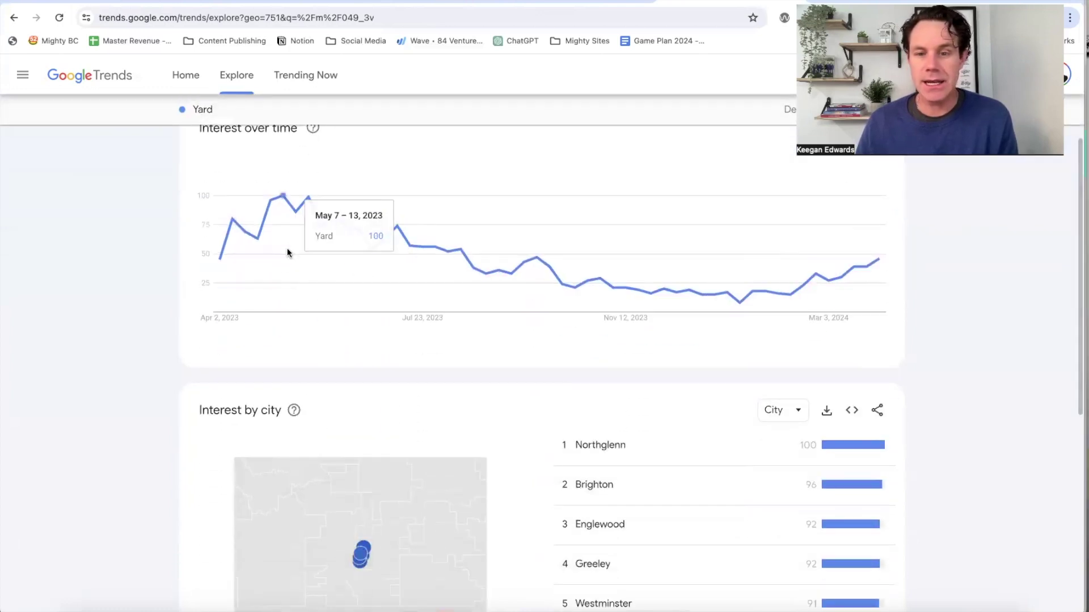
{"action": "scroll", "coordinate": [316, 287], "scroll_direction": "down", "scroll_amount": 3}
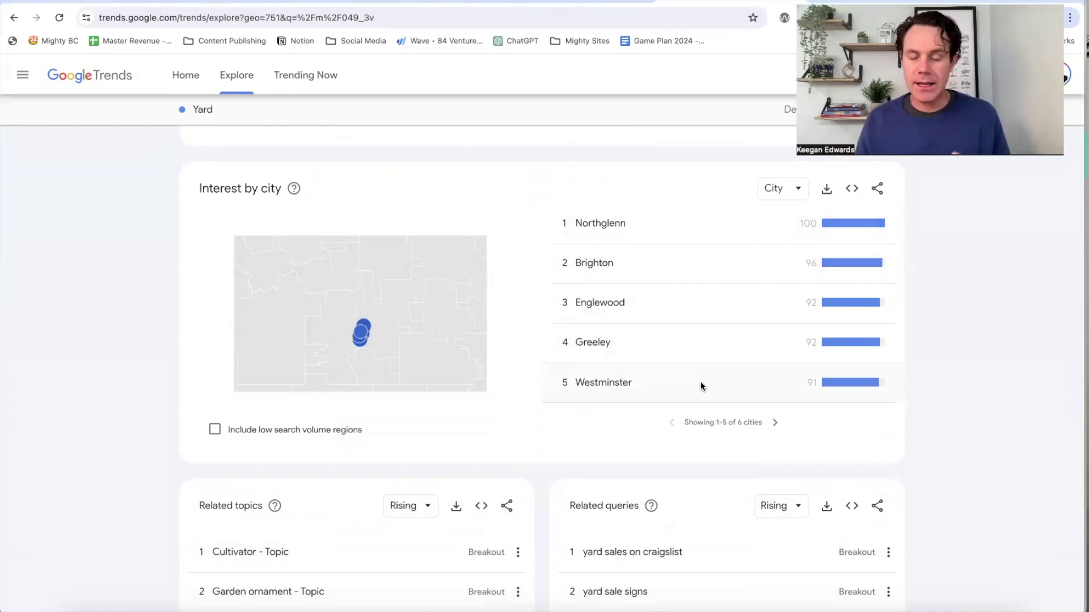
{"action": "scroll", "coordinate": [701, 386], "scroll_direction": "down", "scroll_amount": 1}
{"action": "scroll", "coordinate": [702, 385], "scroll_direction": "up", "scroll_amount": 3}
{"action": "scroll", "coordinate": [702, 381], "scroll_direction": "up", "scroll_amount": 2}
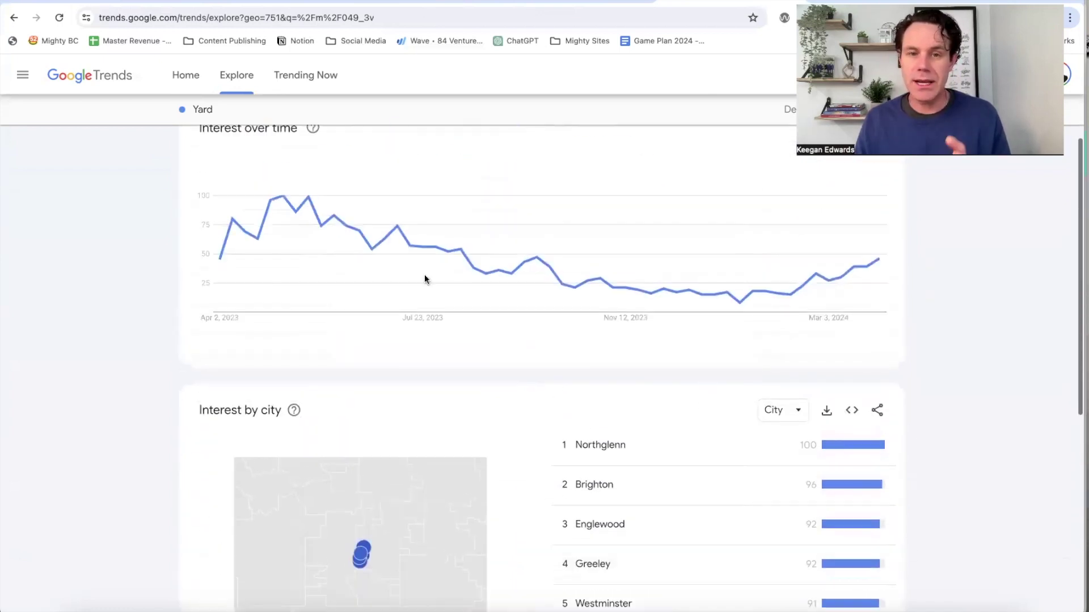
{"action": "scroll", "coordinate": [299, 246], "scroll_direction": "up", "scroll_amount": 3}
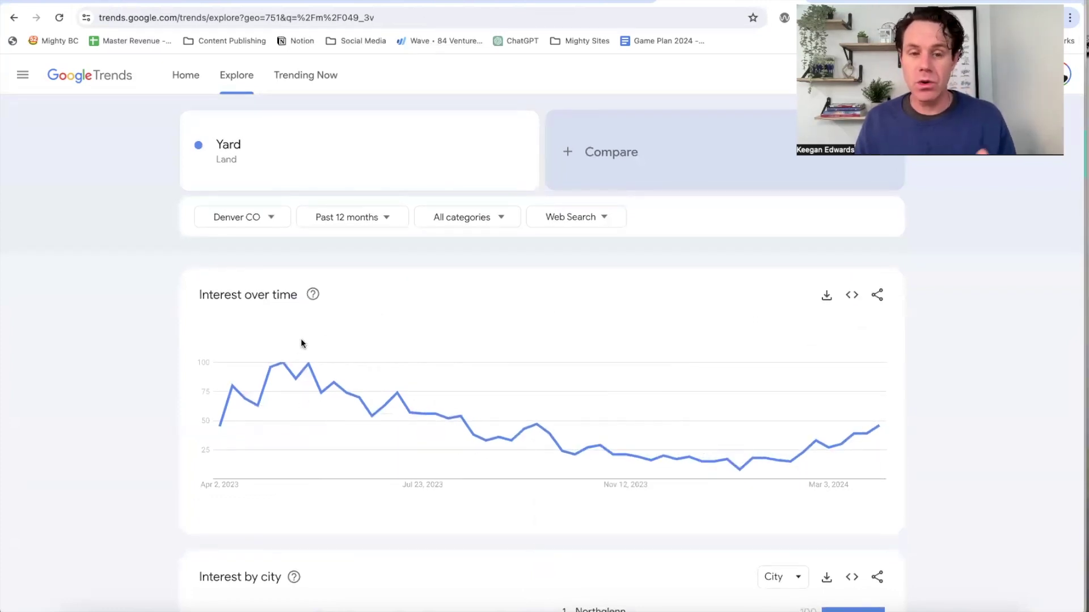
{"action": "scroll", "coordinate": [420, 433], "scroll_direction": "down", "scroll_amount": 5}
{"action": "scroll", "coordinate": [420, 435], "scroll_direction": "down", "scroll_amount": 5}
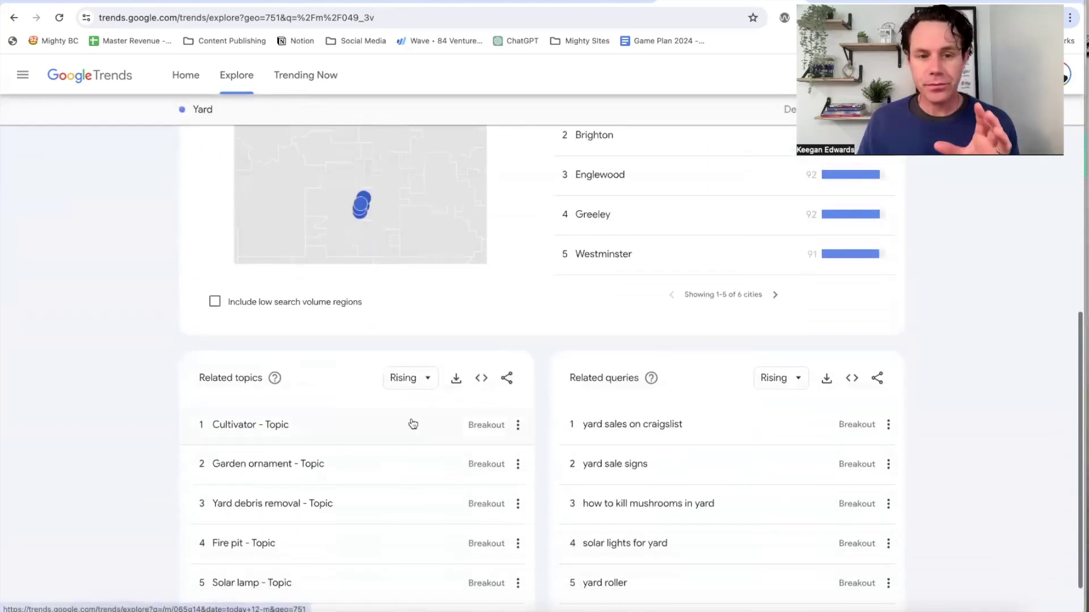
{"action": "scroll", "coordinate": [411, 420], "scroll_direction": "down", "scroll_amount": 1}
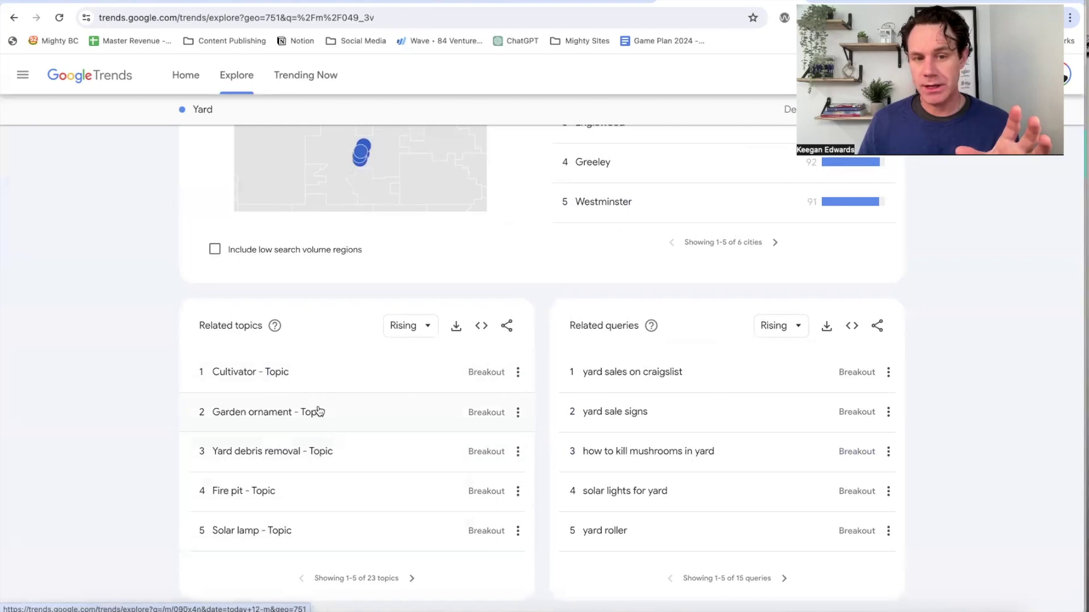
{"action": "scroll", "coordinate": [362, 431], "scroll_direction": "up", "scroll_amount": 7}
{"action": "scroll", "coordinate": [362, 430], "scroll_direction": "up", "scroll_amount": 3}
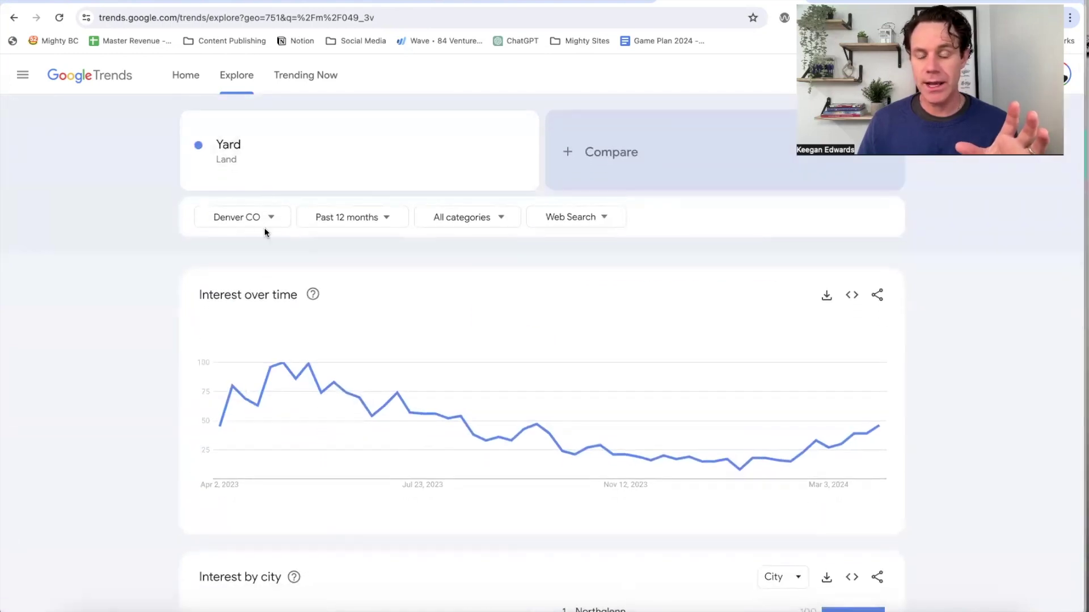
{"action": "scroll", "coordinate": [265, 227], "scroll_direction": "down", "scroll_amount": 10}
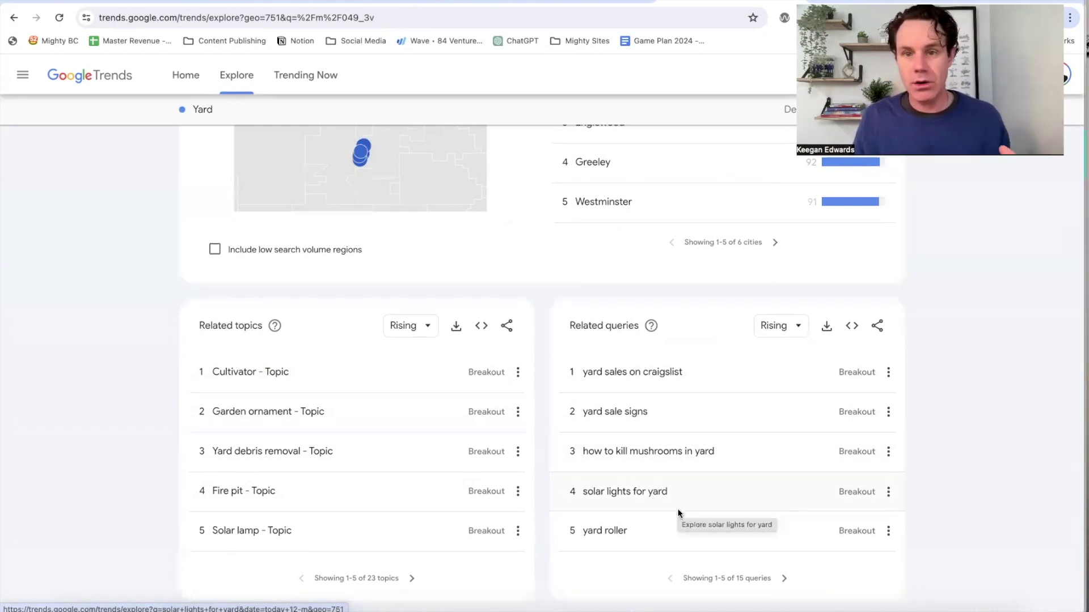
{"action": "scroll", "coordinate": [678, 513], "scroll_direction": "up", "scroll_amount": 10}
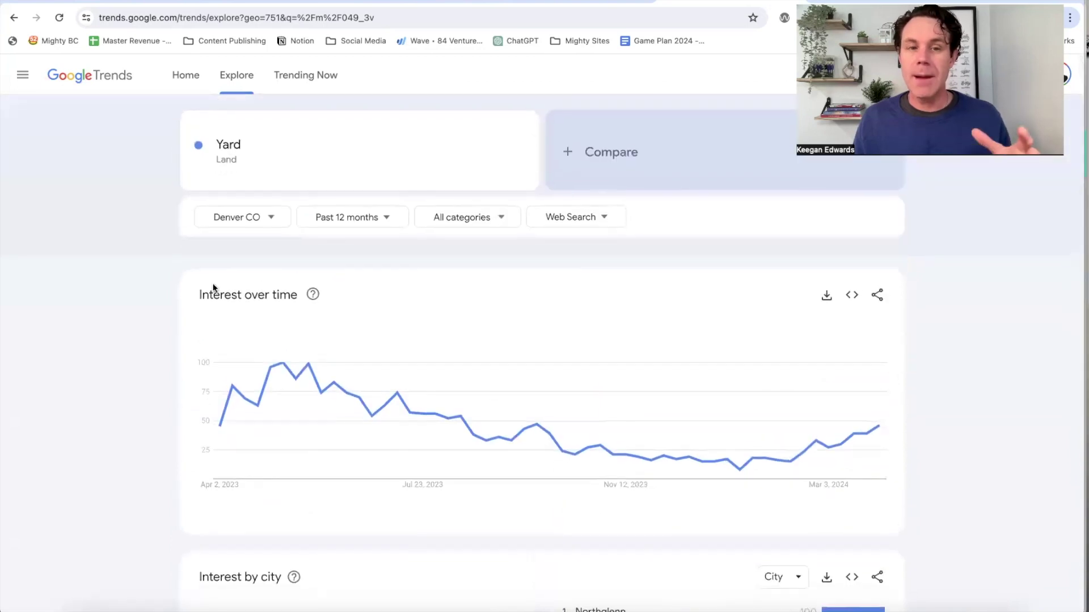
{"action": "scroll", "coordinate": [862, 390], "scroll_direction": "down", "scroll_amount": 1}
{"action": "scroll", "coordinate": [679, 341], "scroll_direction": "down", "scroll_amount": 10}
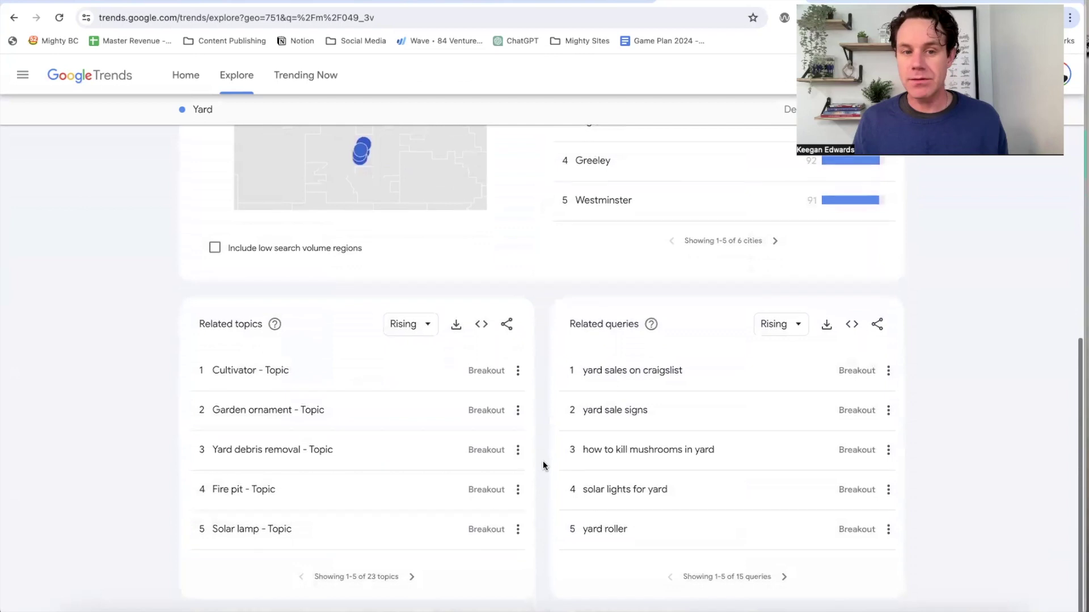
{"action": "scroll", "coordinate": [486, 445], "scroll_direction": "up", "scroll_amount": 1}
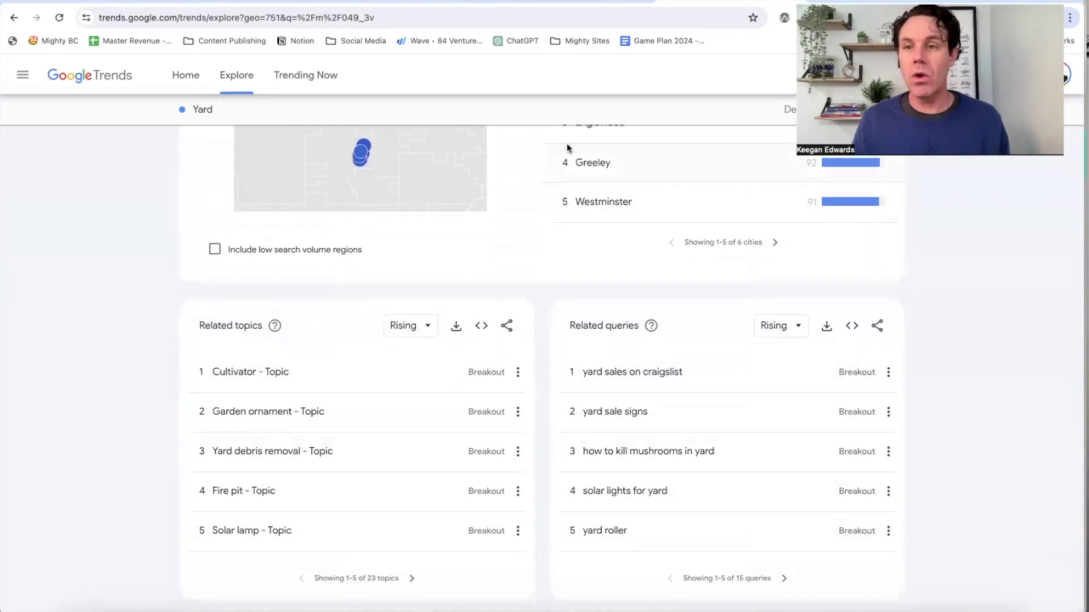
{"action": "scroll", "coordinate": [567, 148], "scroll_direction": "up", "scroll_amount": 10}
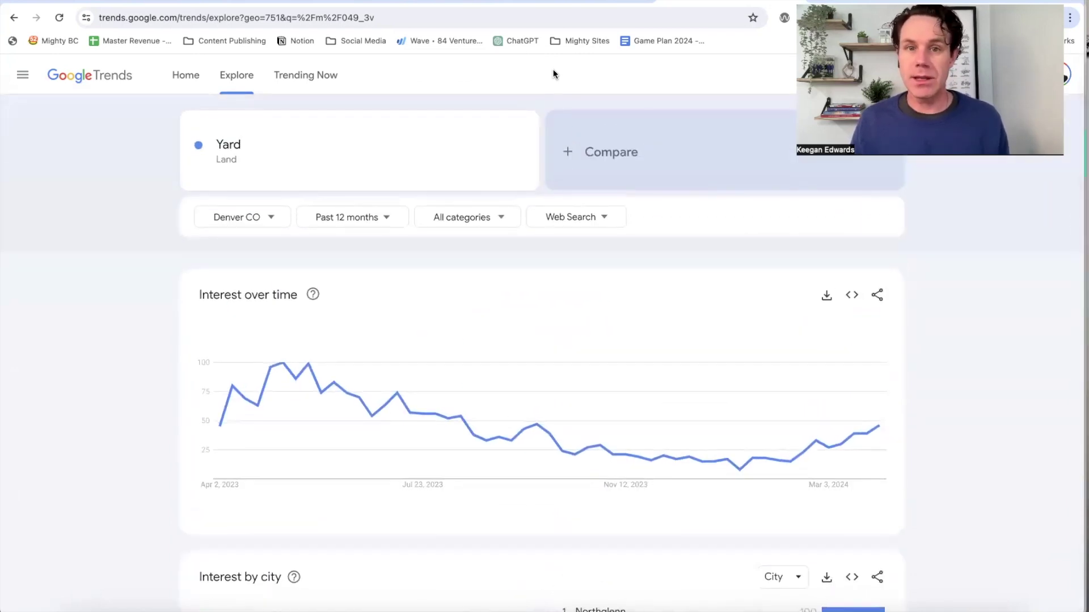